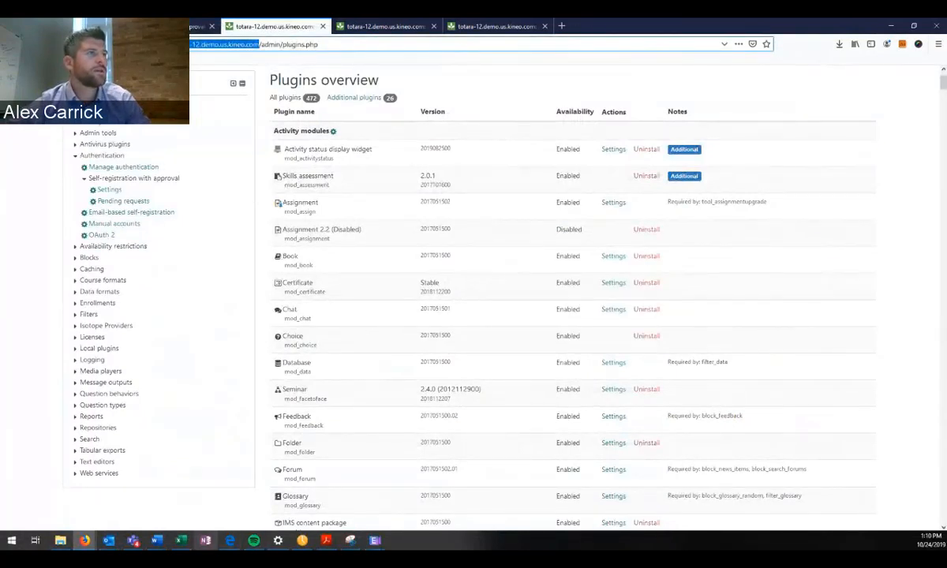
In Edge, load the kineo site's login page in a new tab as a logged-out visitor.
left_click(230, 541)
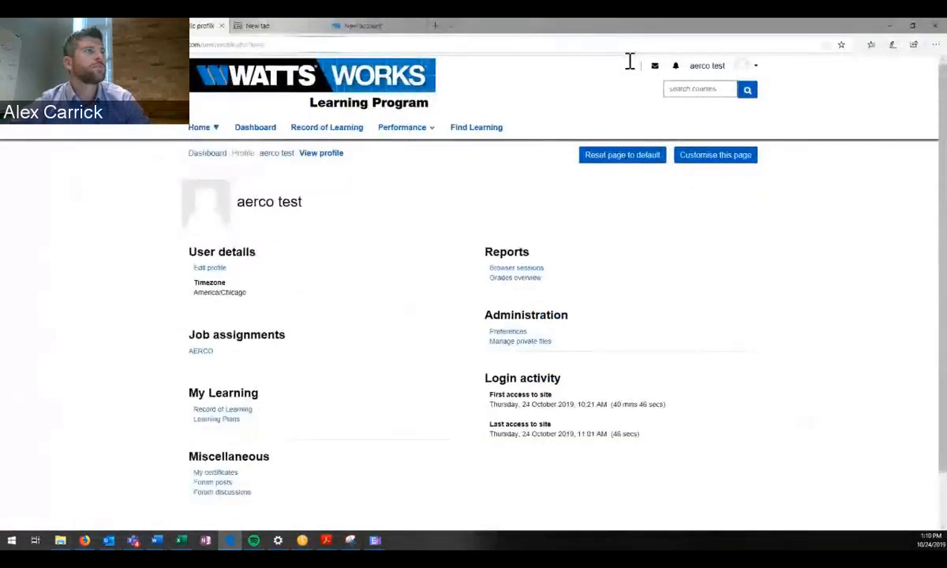
key("ctrl+shift+Tab")
key("ctrl+shift+Tab")
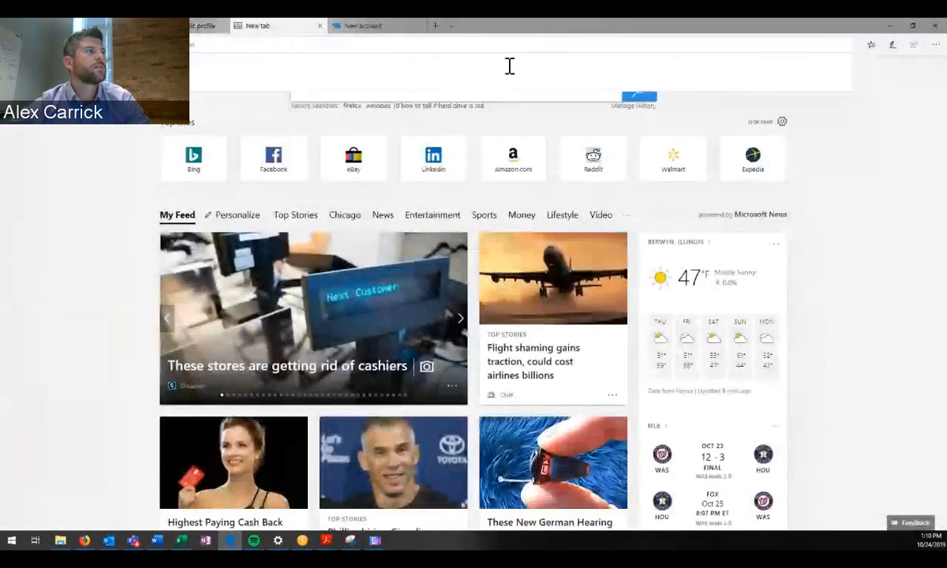
key("ctrl+v")
key("Return")
left_click(326, 63)
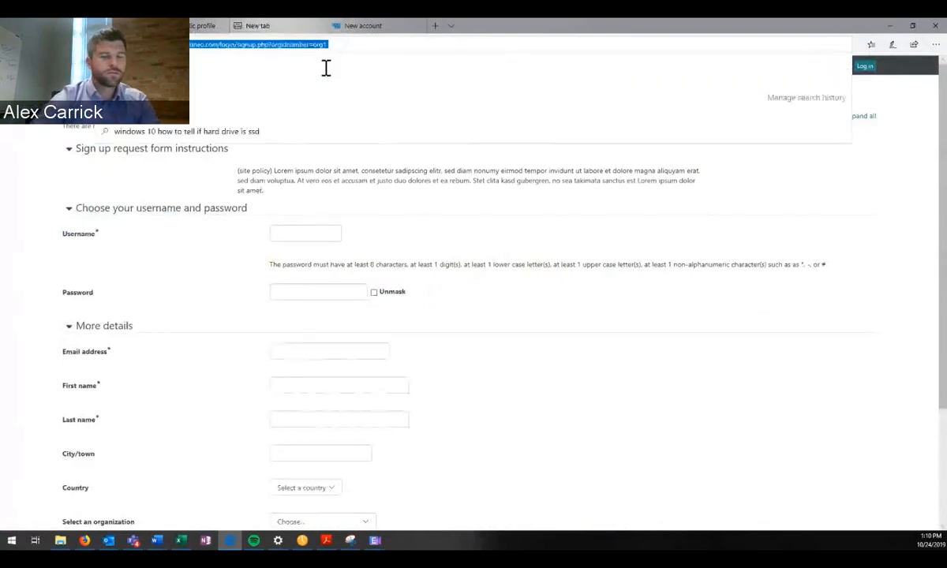
type("demo.us.kineo.com")
key("Return")
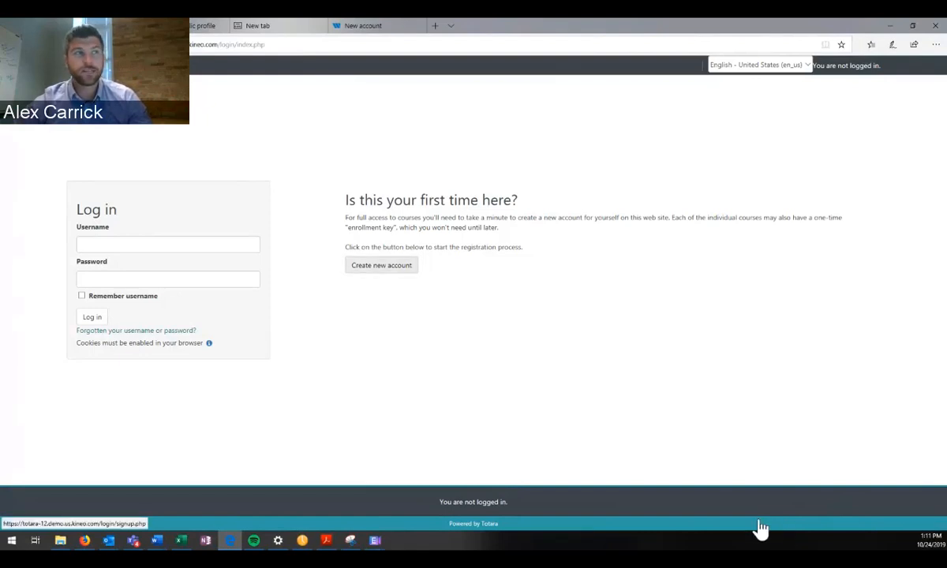
Open the Create new account form and read through its sign-up instructions and policy text.
left_click(381, 265)
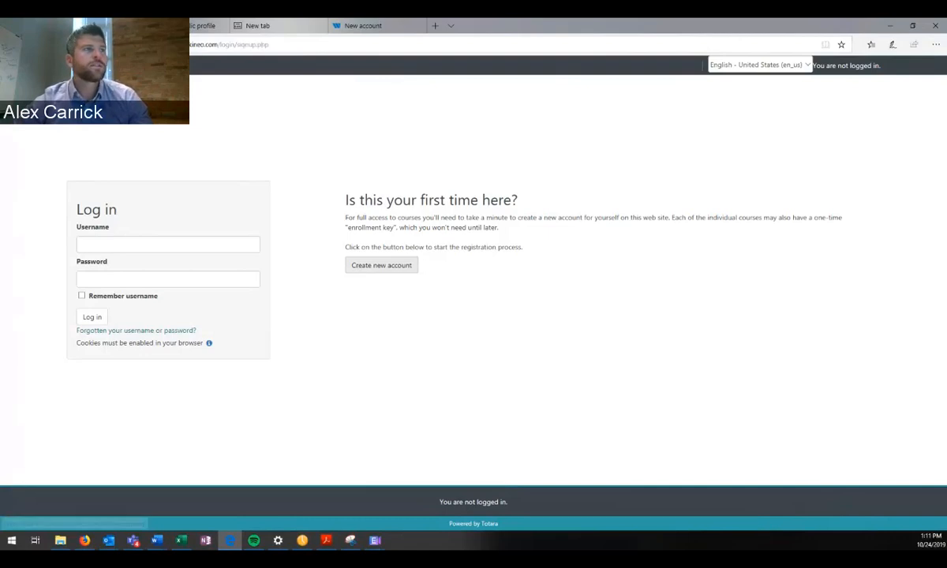
left_click_drag(192, 148, 315, 171)
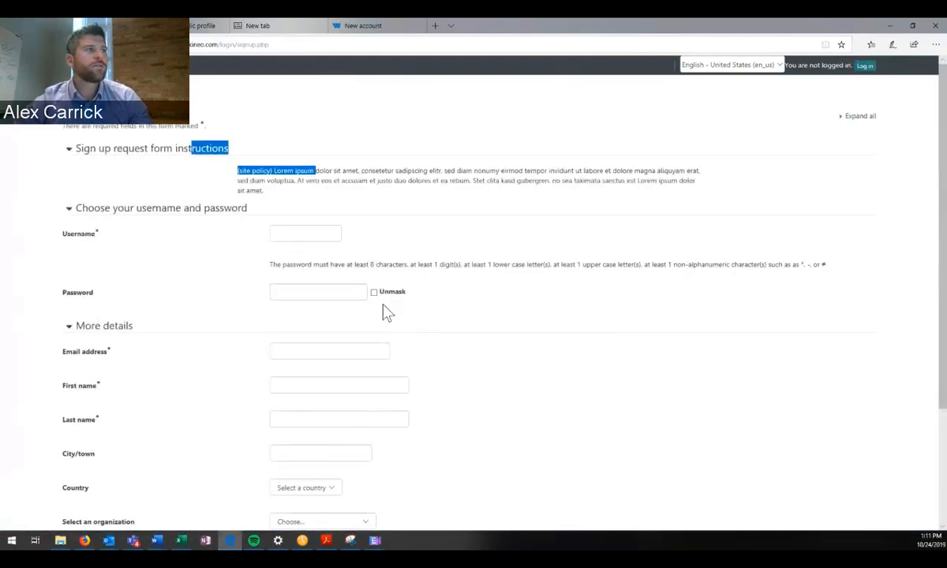
left_click(387, 312)
scroll(884, 357, "down", 1)
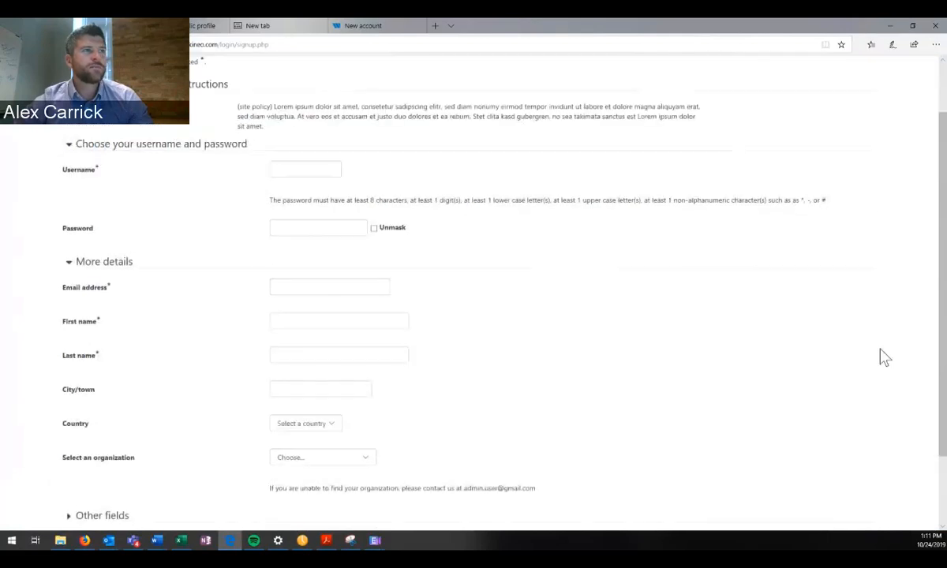
scroll(884, 357, "up", 1)
left_click_drag(408, 170, 929, 431)
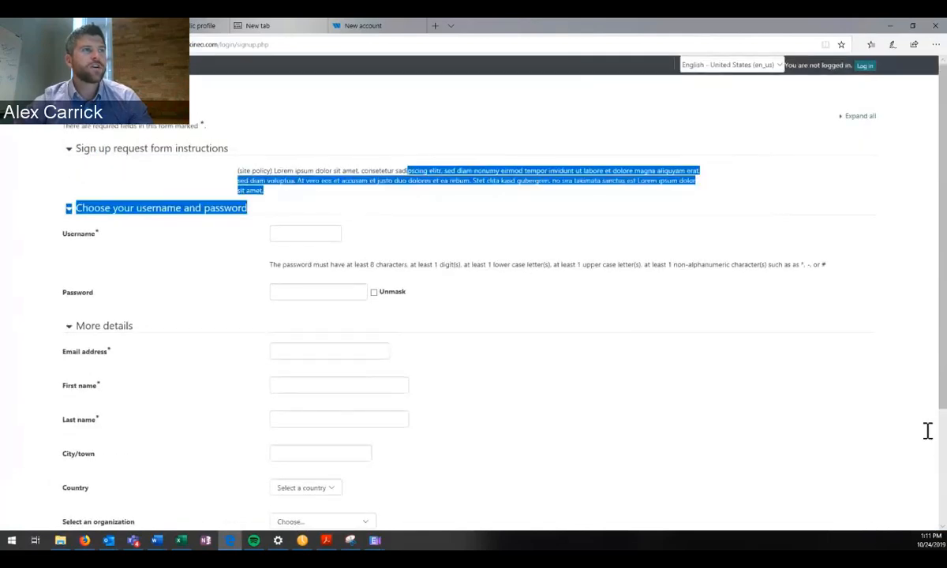
left_click(884, 346)
scroll(719, 375, "down", 1)
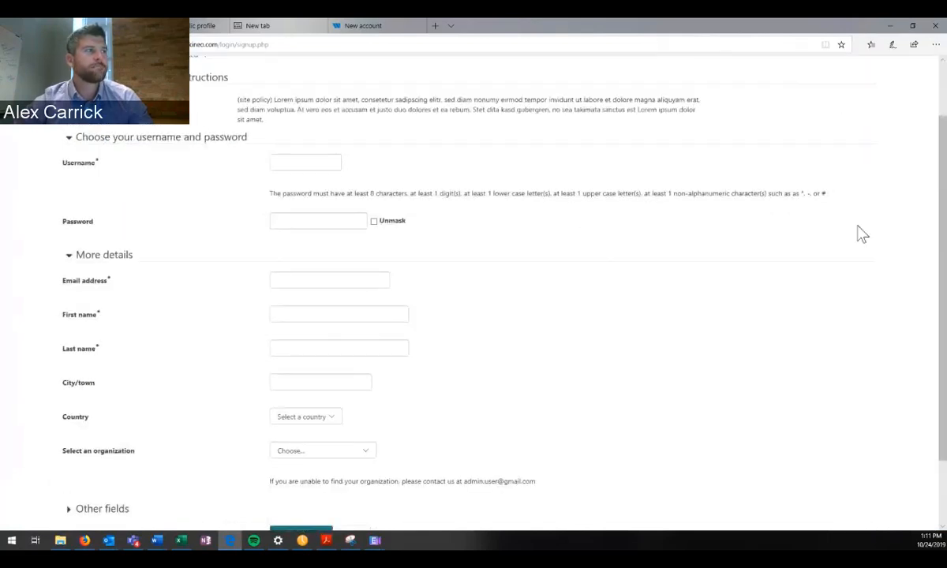
scroll(686, 297, "down", 1)
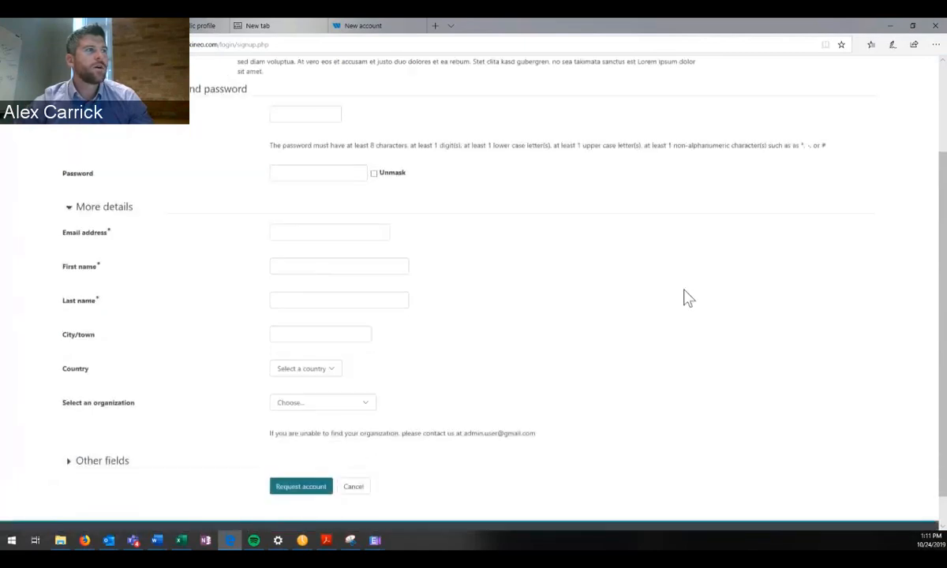
scroll(686, 297, "down", 1)
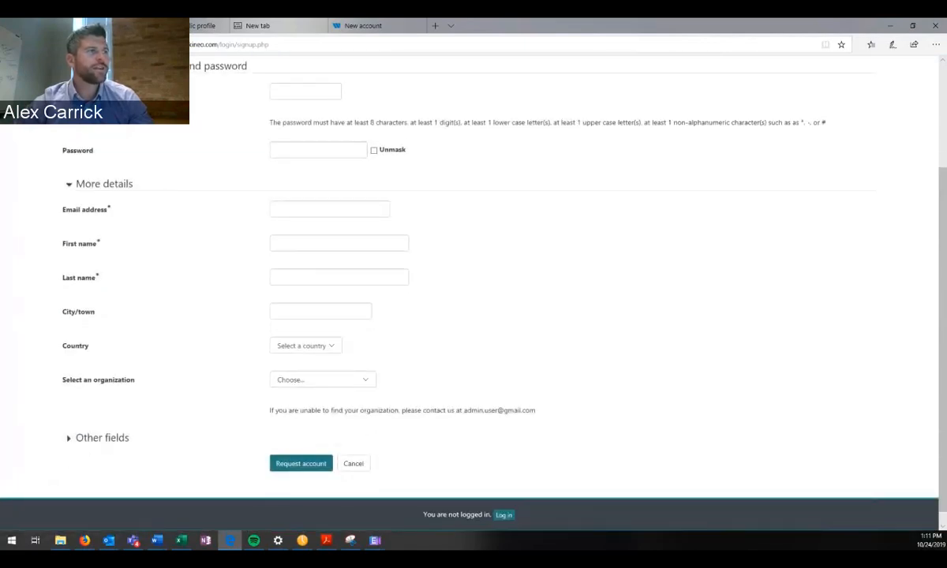
Check the organization dropdown choices without selecting, then expand and collapse Other fields.
left_click(323, 380)
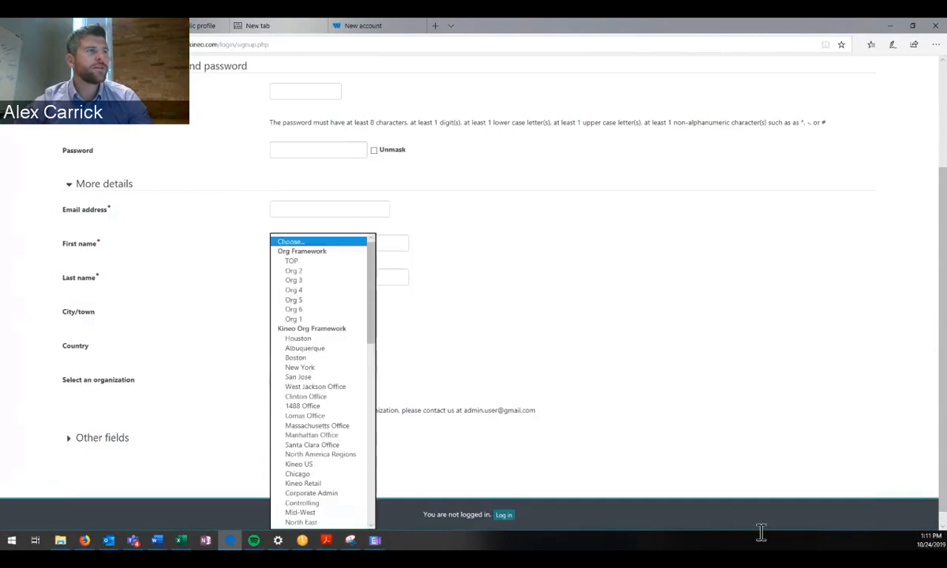
mouse_move(371, 268)
left_mouse_down()
mouse_move(371, 445)
mouse_move(371, 264)
left_mouse_up()
key("Escape")
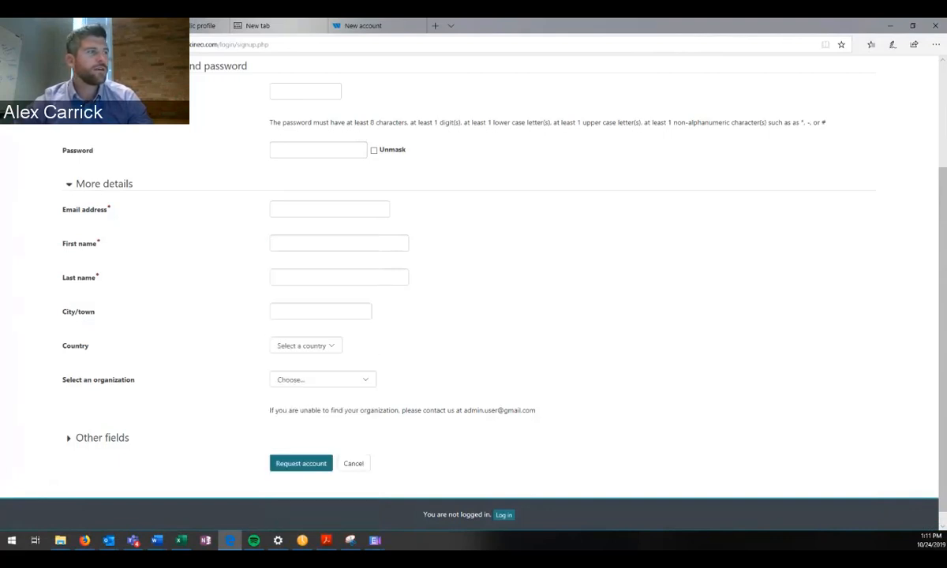
left_click(102, 438)
scroll(102, 438, "down", 3)
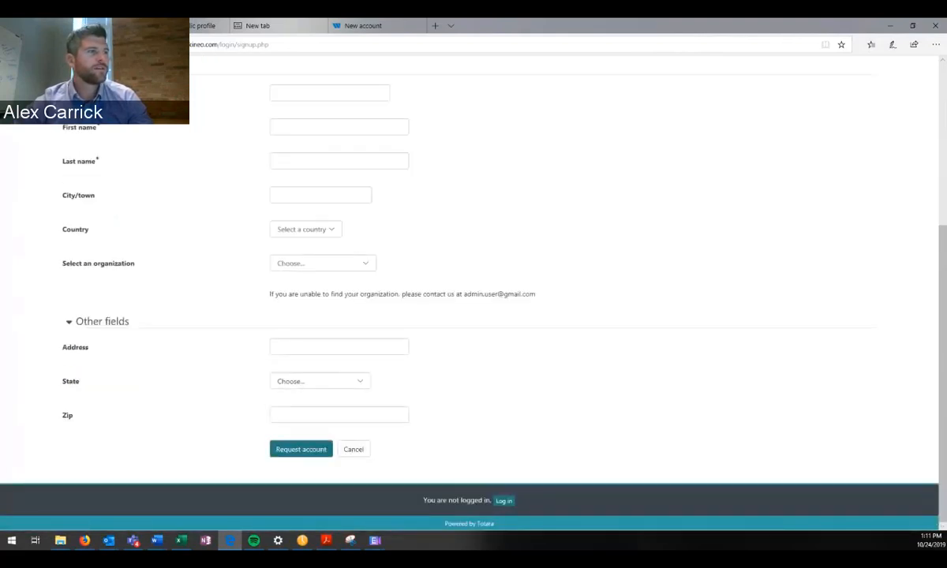
left_click(101, 322)
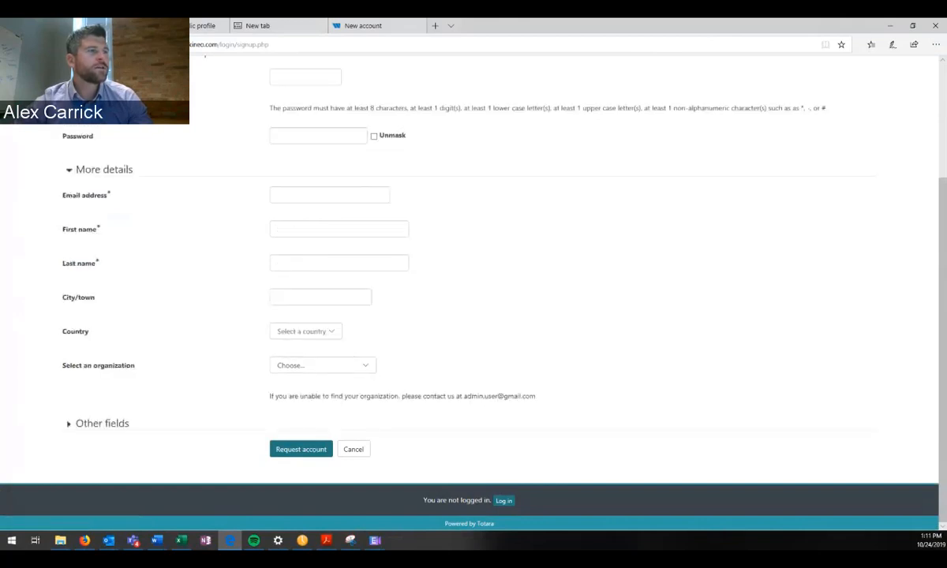
scroll(470, 289, "up", 3)
scroll(470, 288, "down", 3)
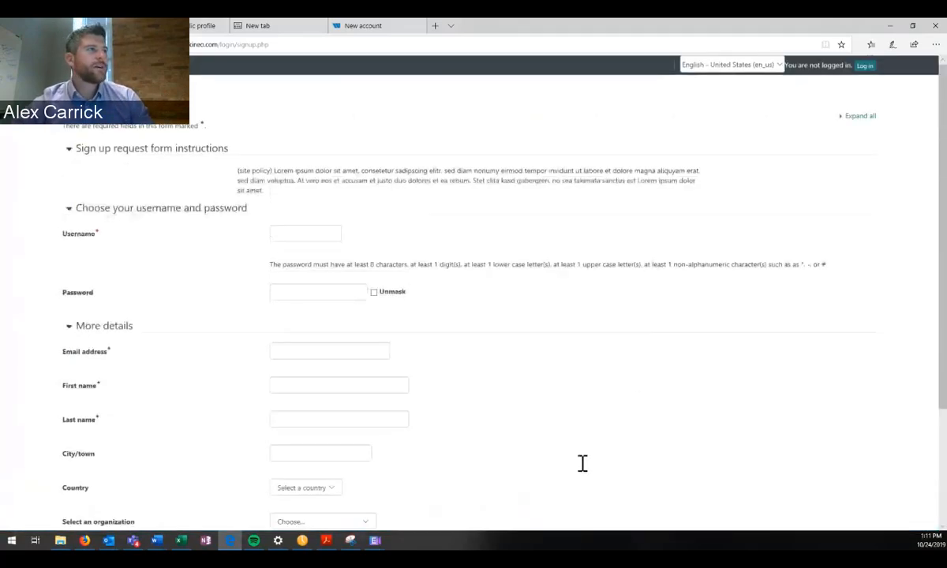
Fill in the sign-up form's username, password, e-mail address, and first and last name.
type("oh1")
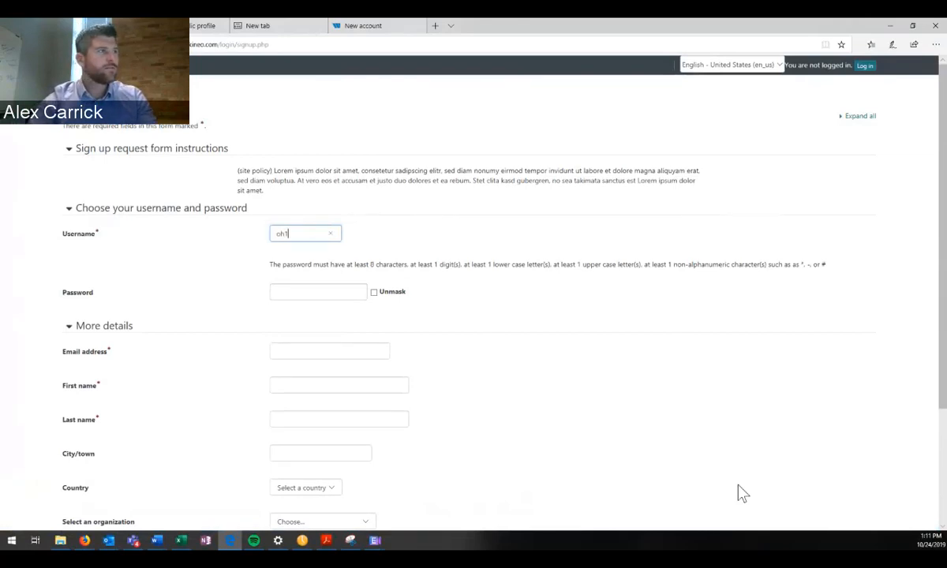
key("Tab")
type("•")
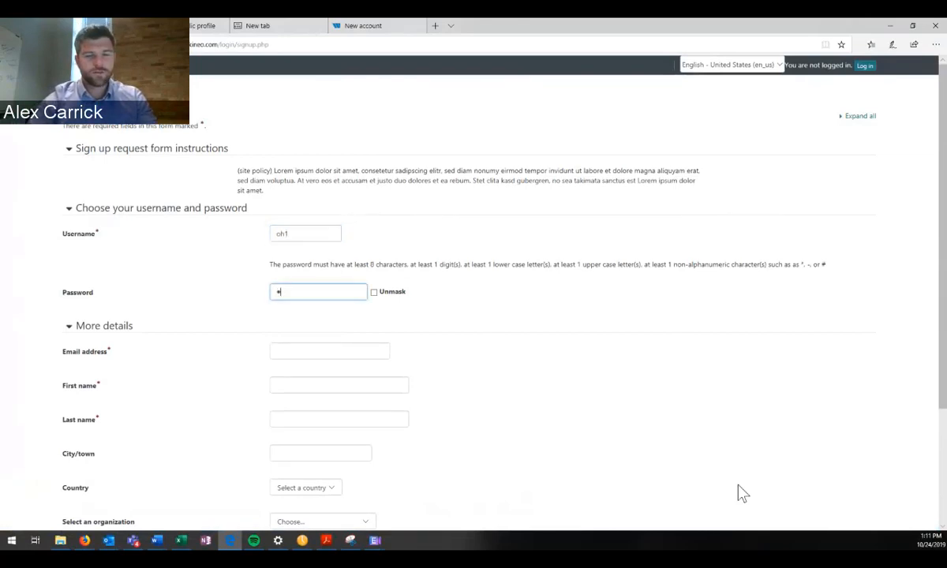
type("•••••••••")
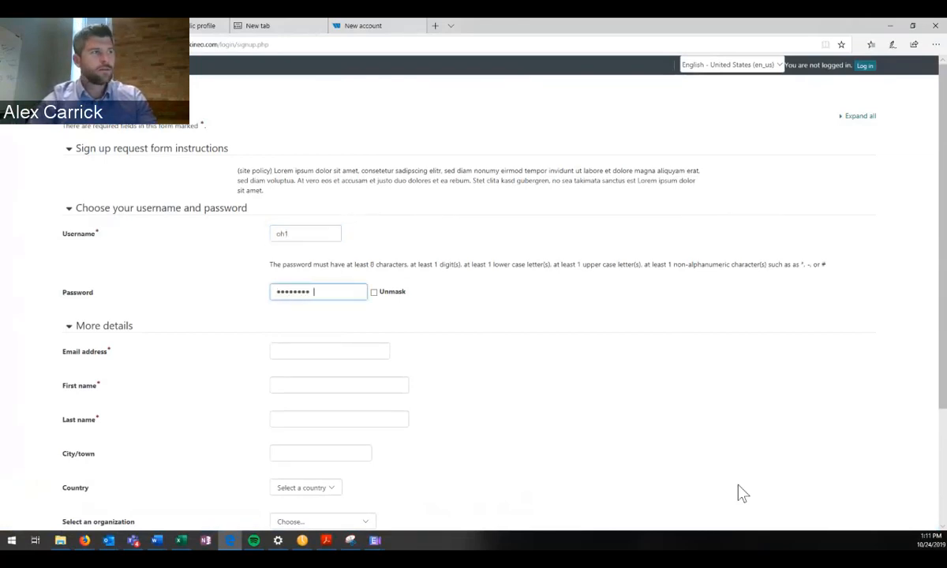
key("Tab")
key("Tab")
key("Tab")
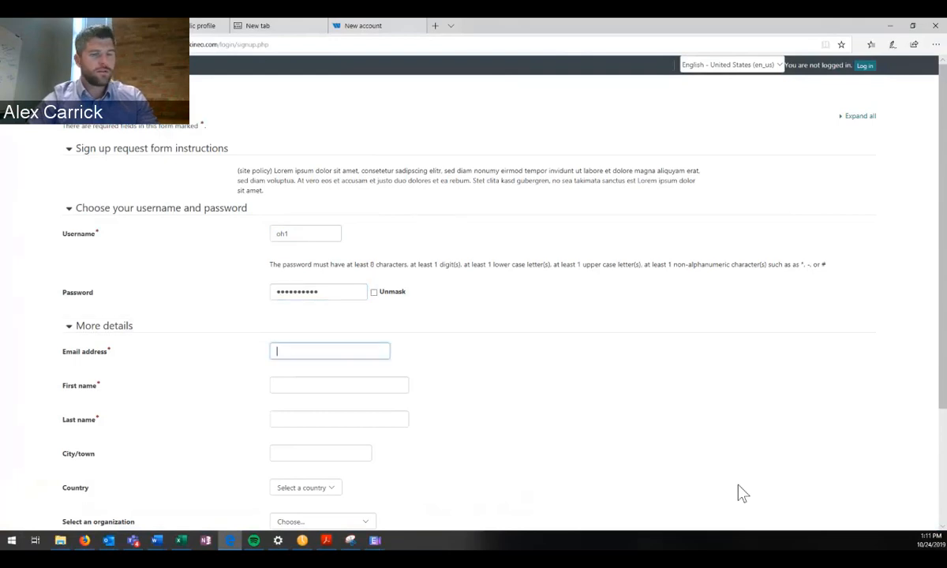
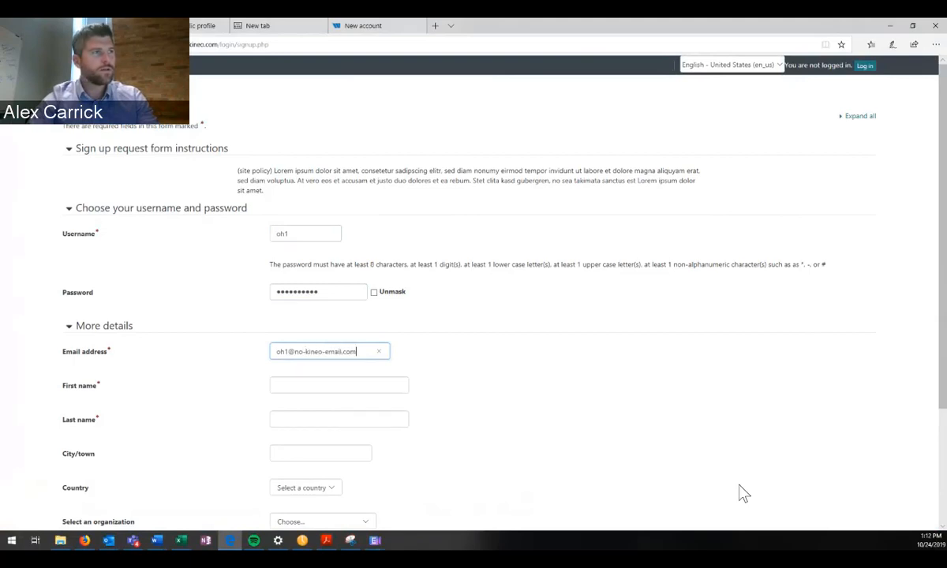
key("Tab")
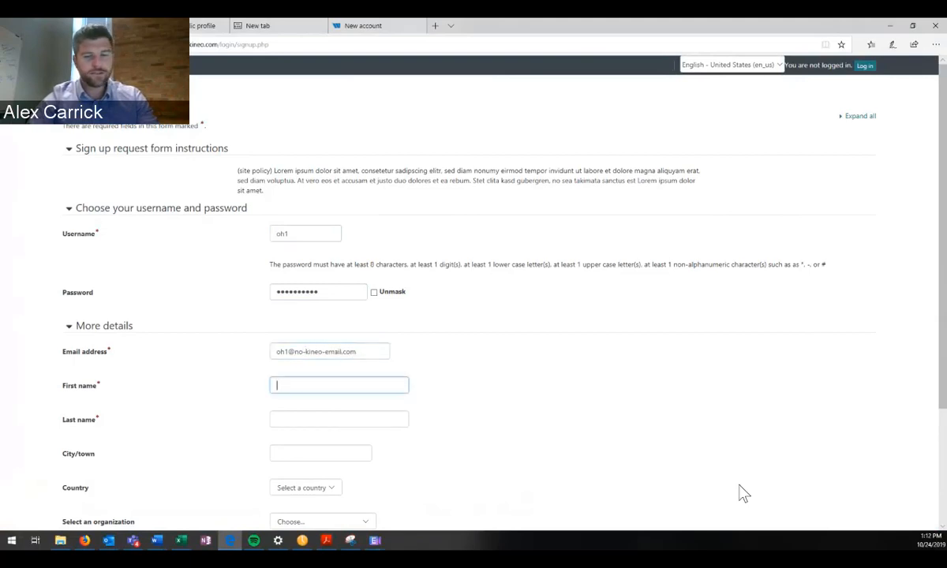
type("OH")
key("Tab")
type("1")
key("Tab")
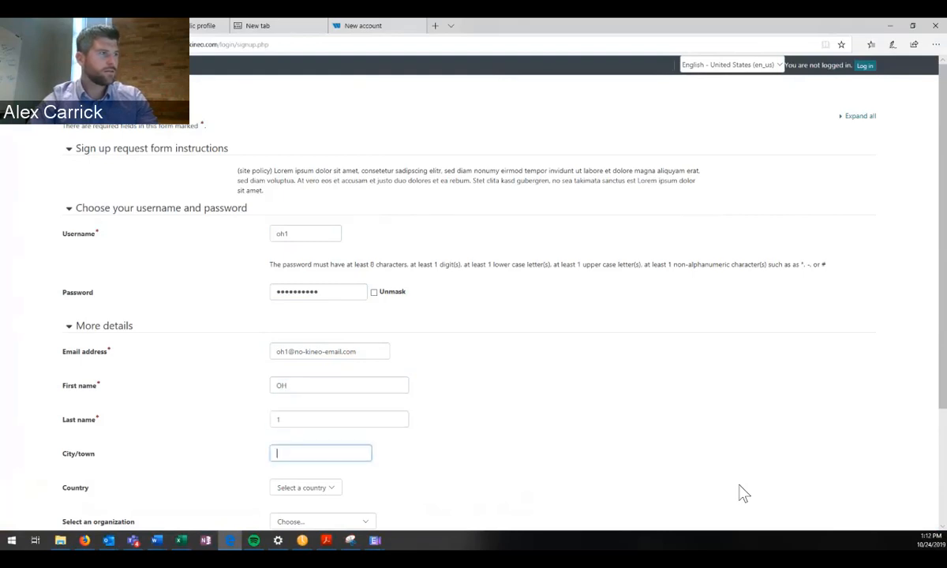
Submit the request, then re-enter the password with an uppercase letter and resubmit.
scroll(740, 492, "down", 2)
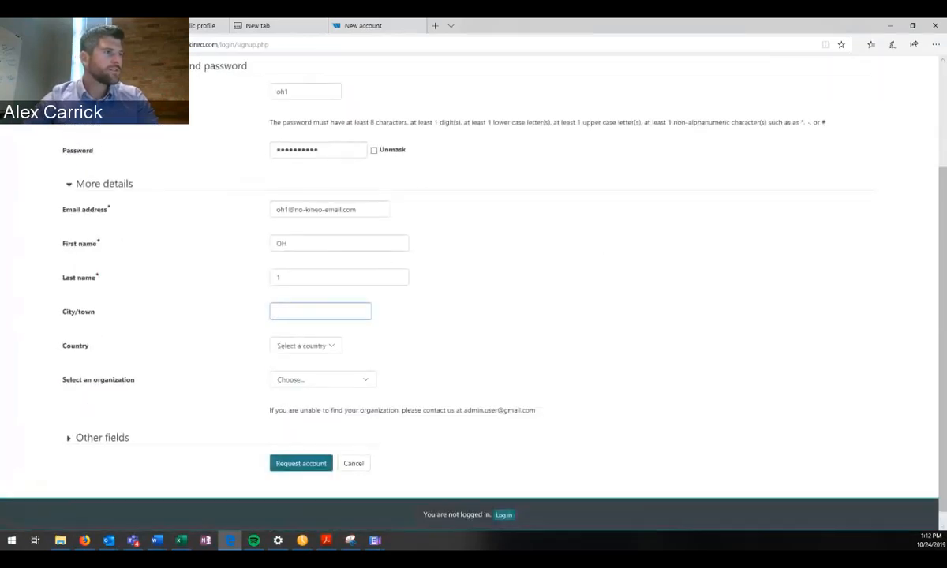
left_click(300, 463)
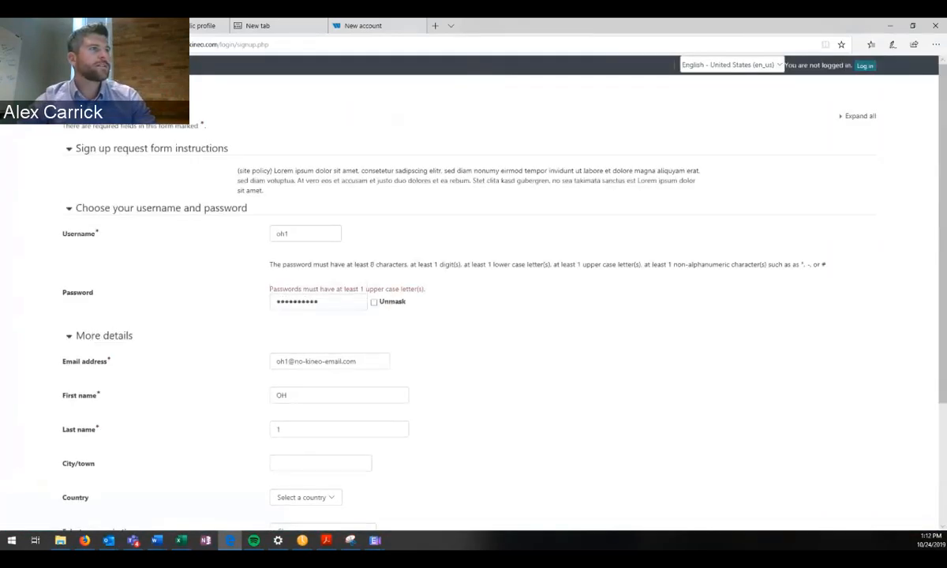
double_click(297, 303)
type("•")
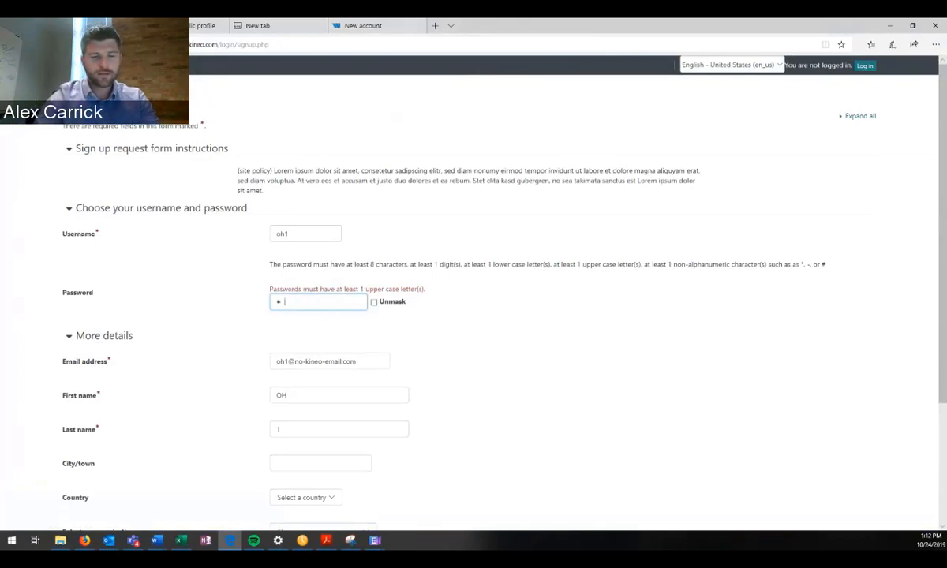
type("•••••••••")
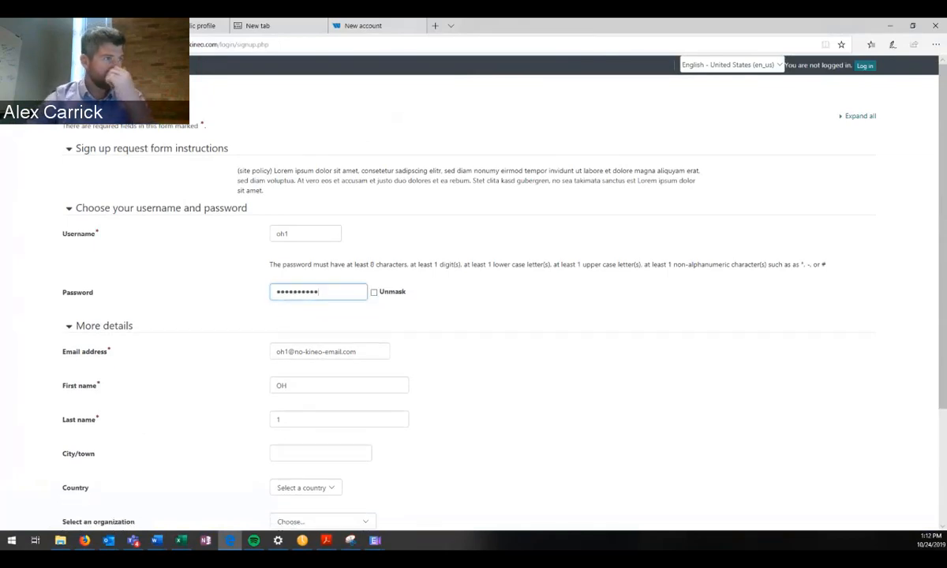
key("Return")
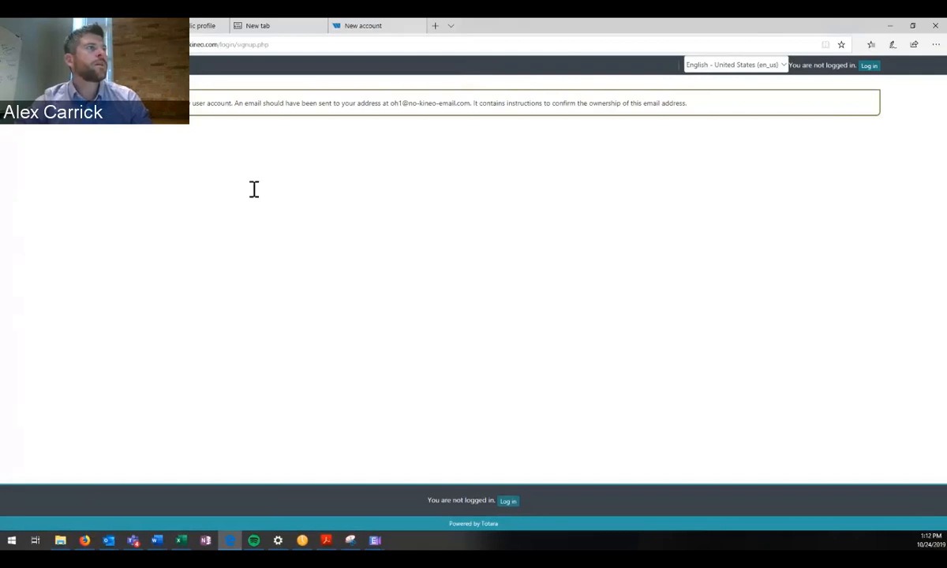
Highlight the confirmation message's instructions for verifying e-mail ownership.
left_click_drag(254, 103, 946, 233)
left_click(474, 104)
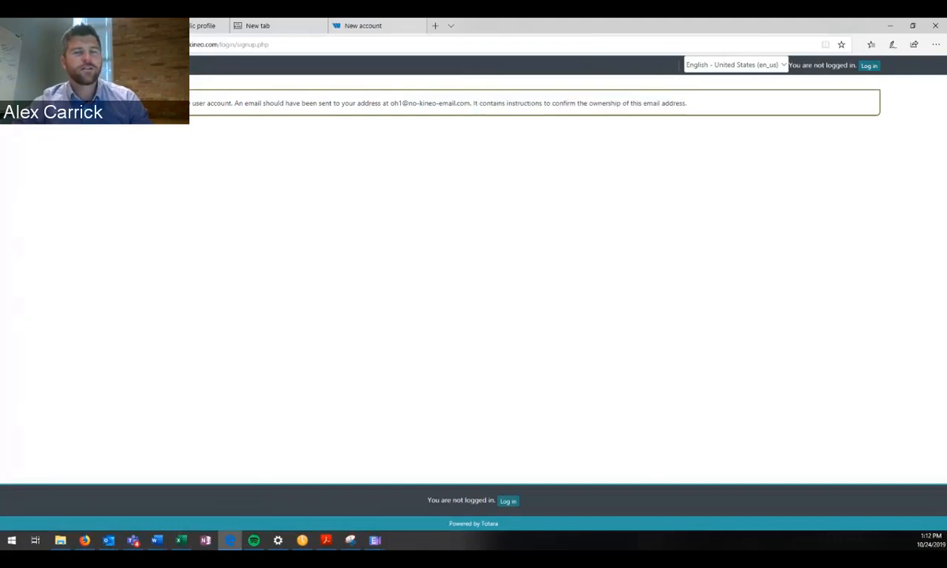
left_click_drag(474, 104, 520, 104)
left_click(520, 103)
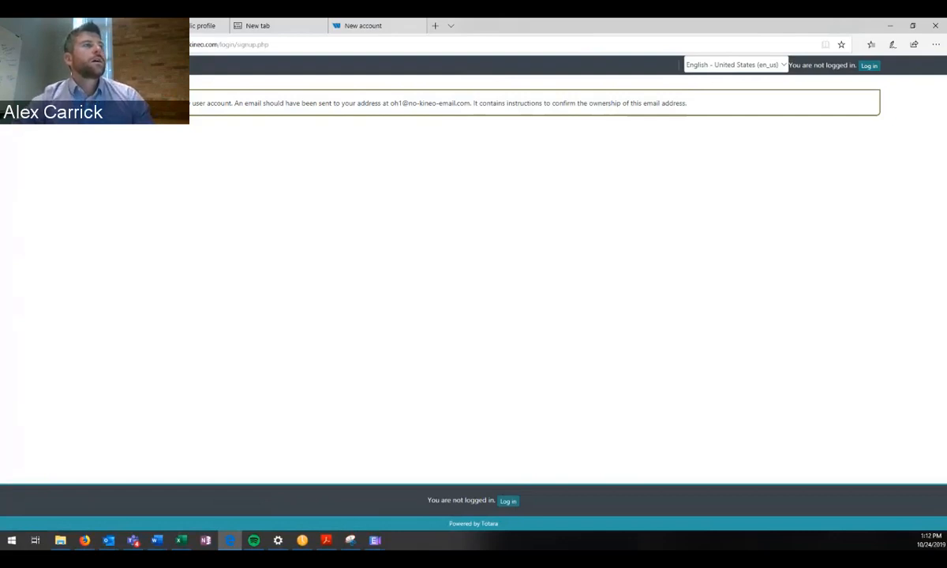
left_click_drag(540, 104, 506, 190)
left_click(523, 103)
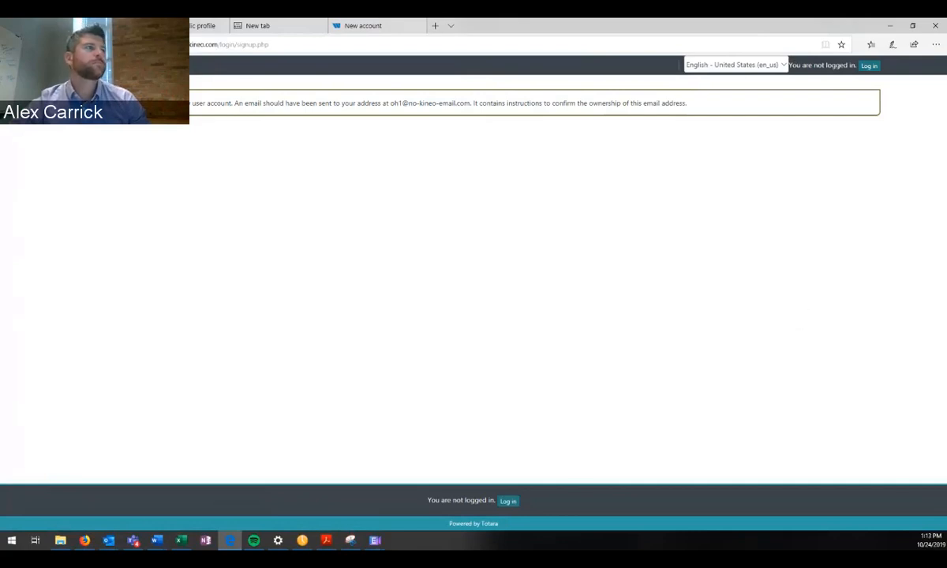
Close the Self Registration slides browser window.
mouse_move(85, 541)
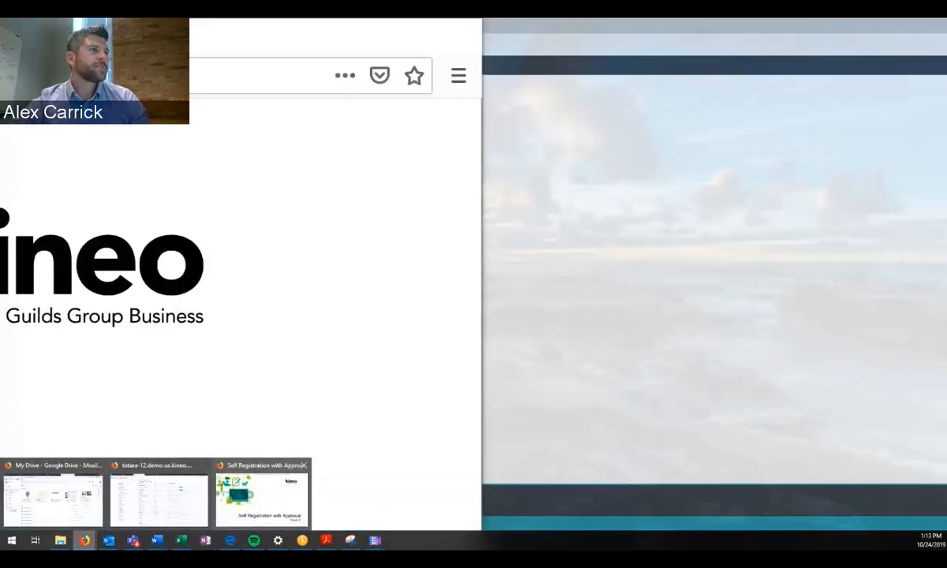
left_click(262, 500)
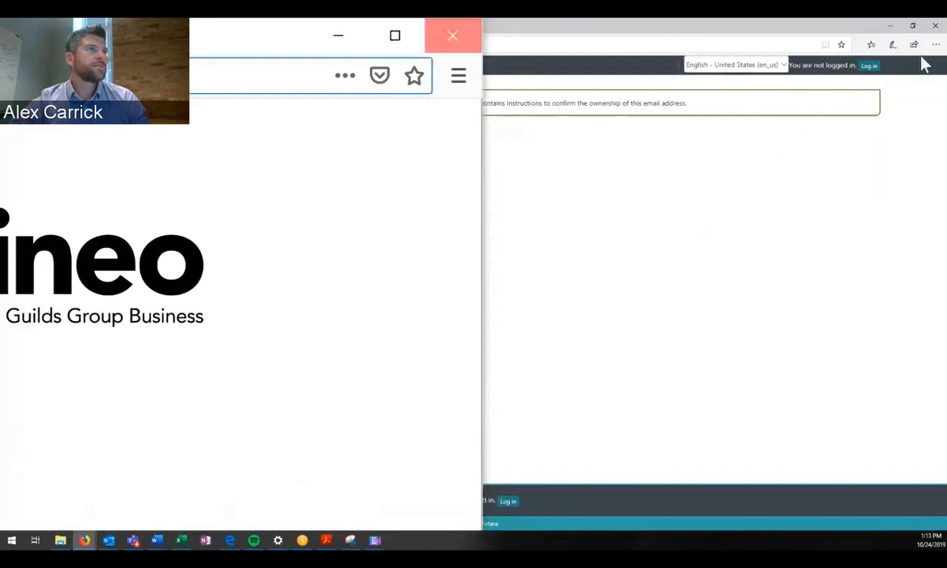
left_click(452, 35)
Return to the admin Firefox window showing the Plugins overview page.
mouse_move(84, 540)
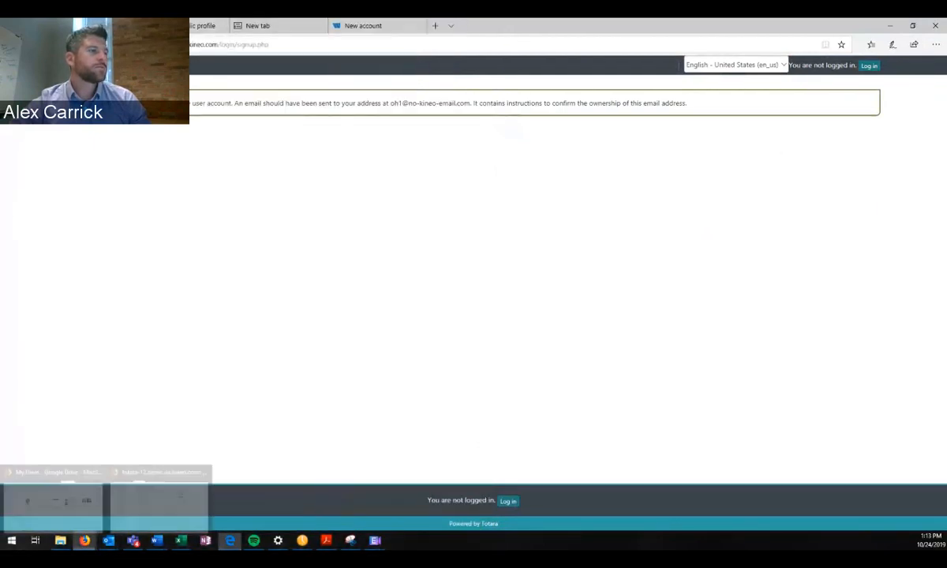
left_click(158, 496)
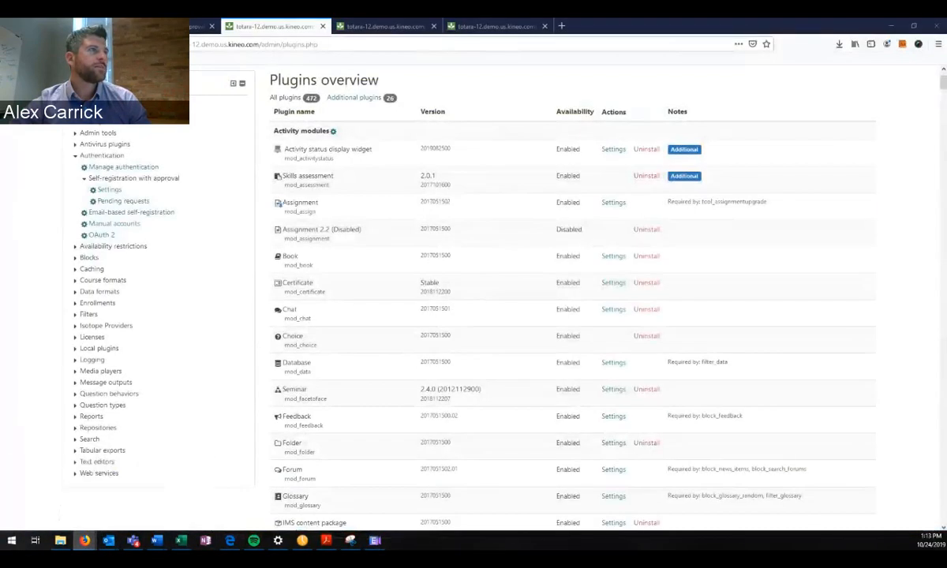
scroll(553, 213, "up", 2)
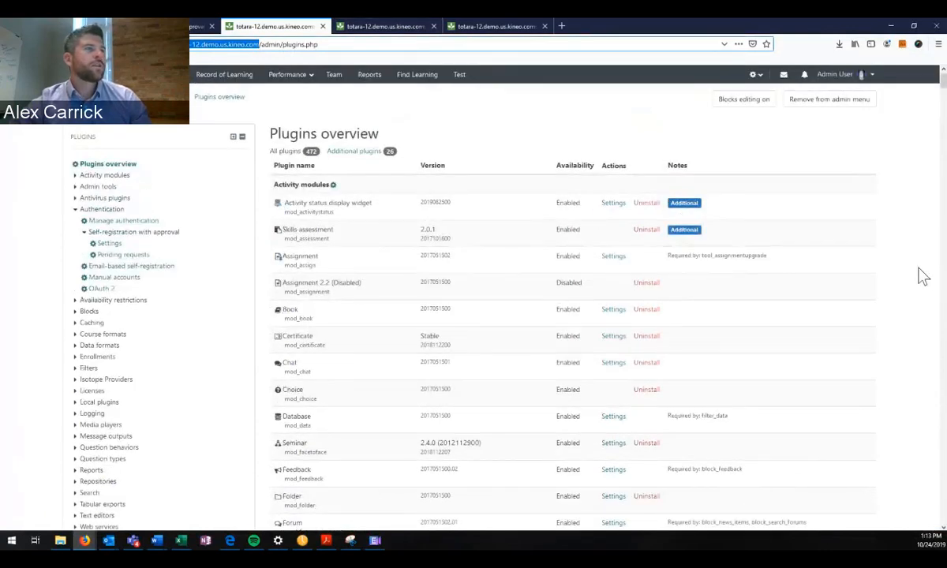
Open Manage authentication and point out Self-registration with approval and its 2 users.
left_click(236, 434)
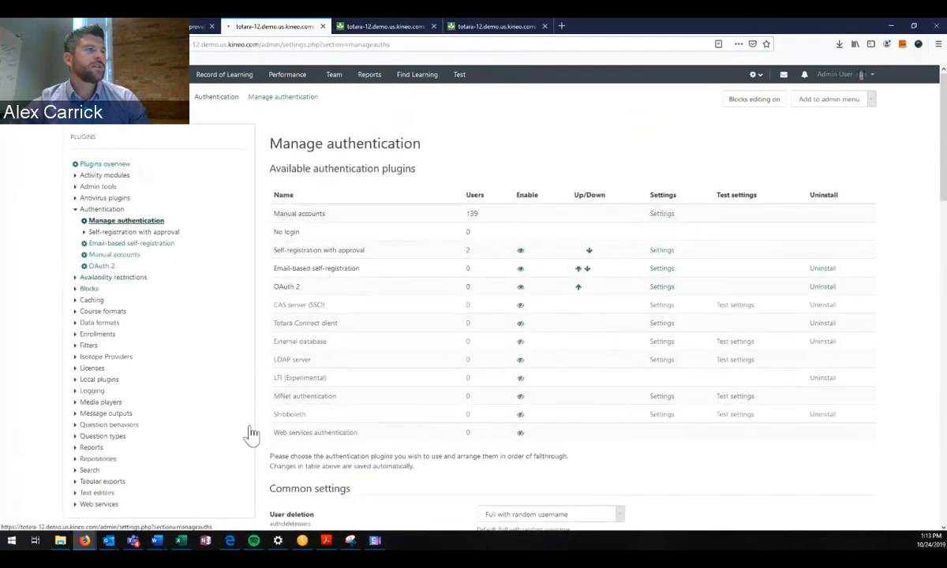
scroll(710, 431, "down", 1)
left_click_drag(366, 200, 273, 200)
left_click_drag(475, 199, 468, 200)
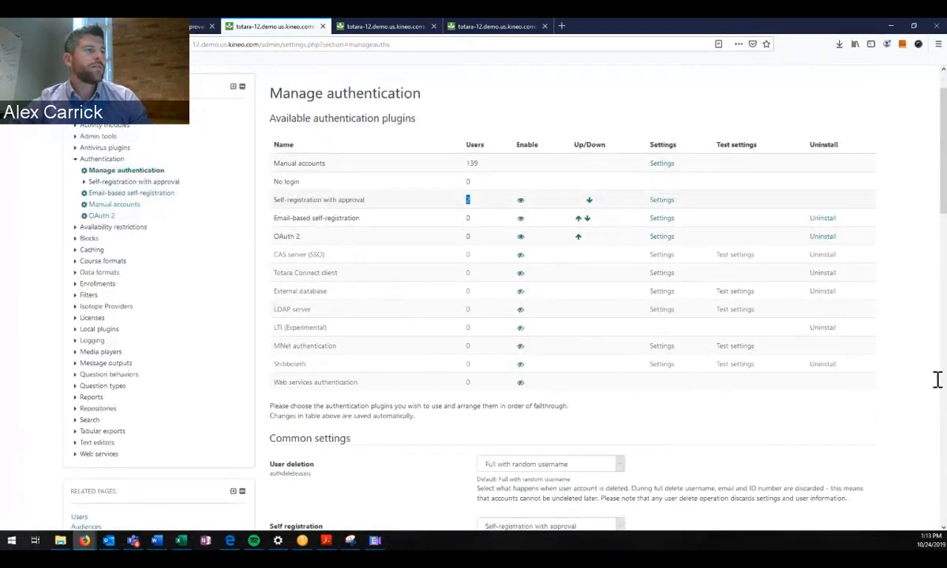
Confirm Self-registration with approval is the Self registration method under Common settings.
scroll(680, 247, "down", 5)
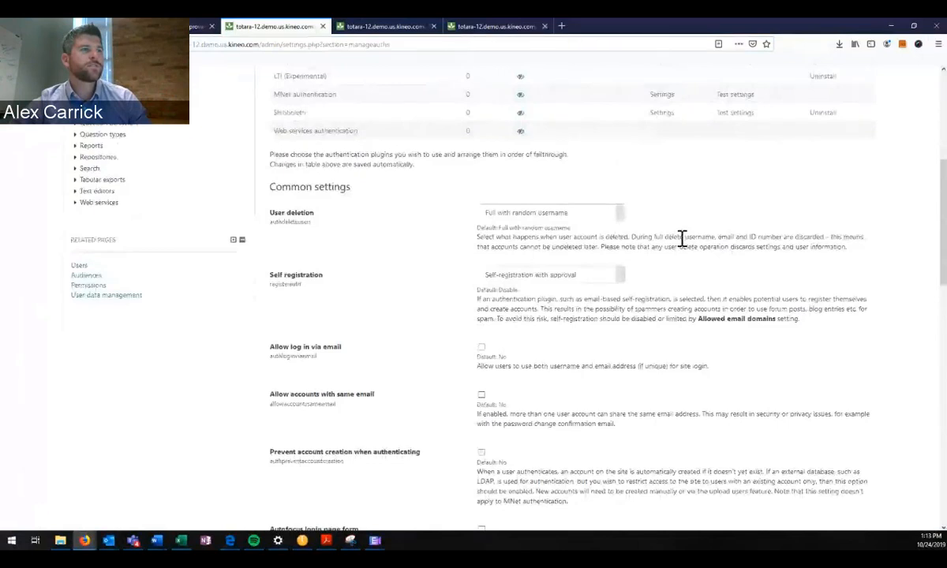
left_click(551, 275)
key("Escape")
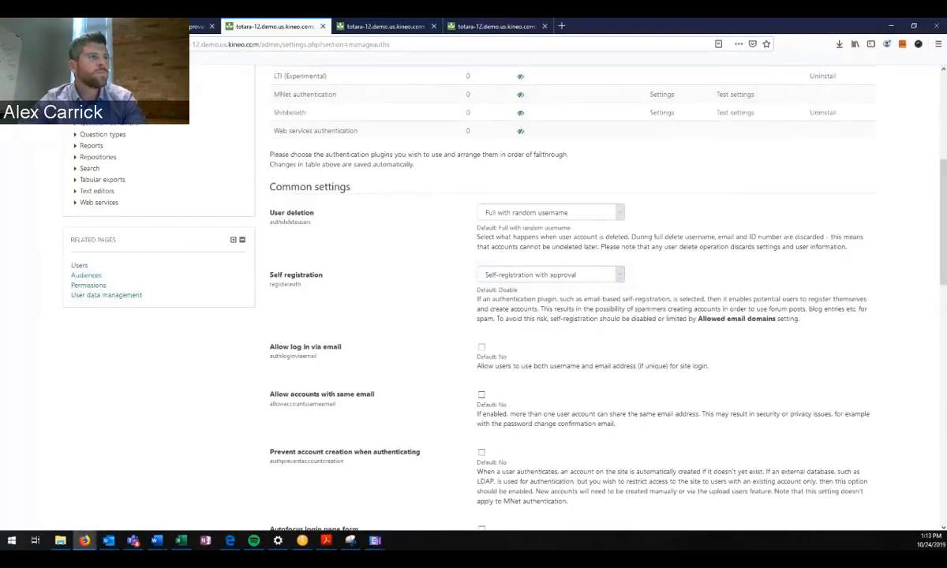
scroll(925, 483, "up", 3)
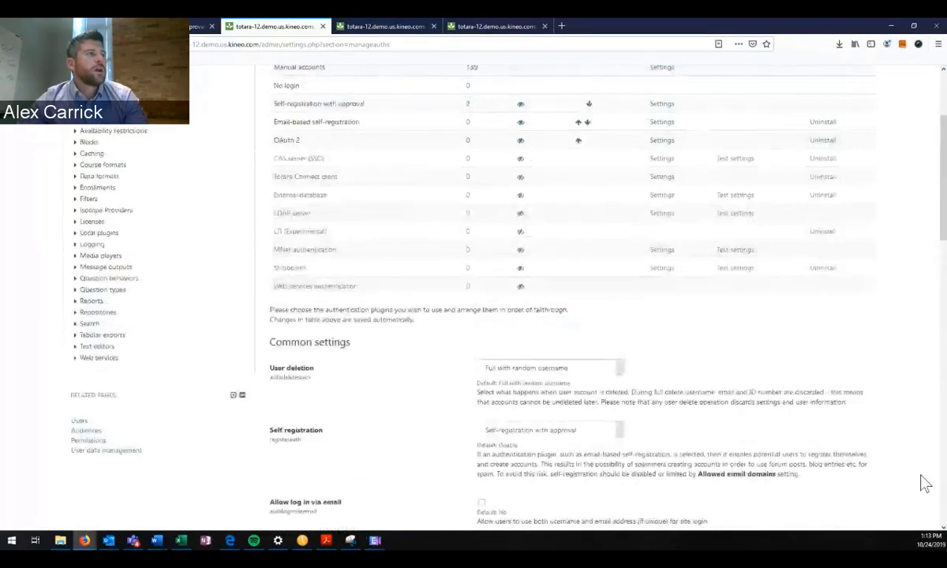
scroll(924, 503, "up", 1)
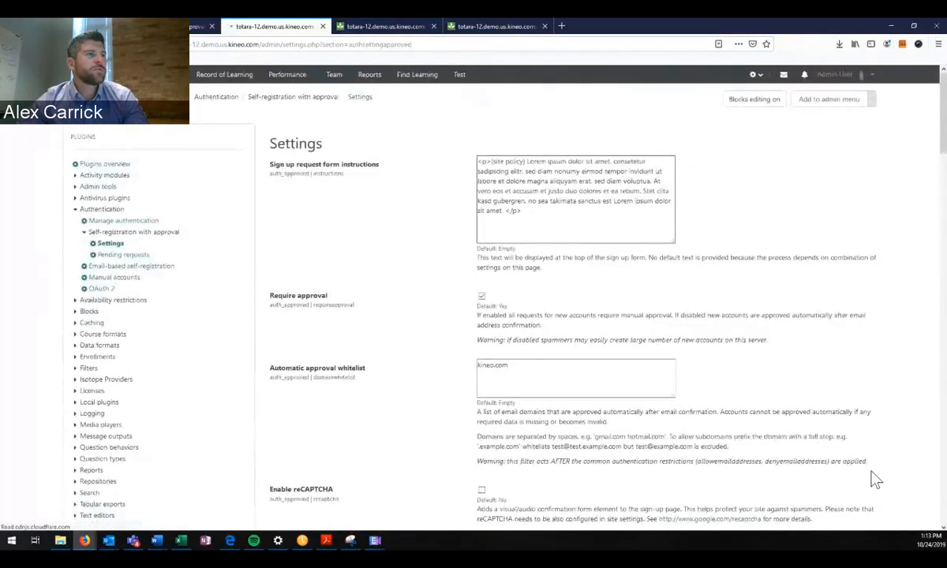
left_click_drag(588, 207, 512, 188)
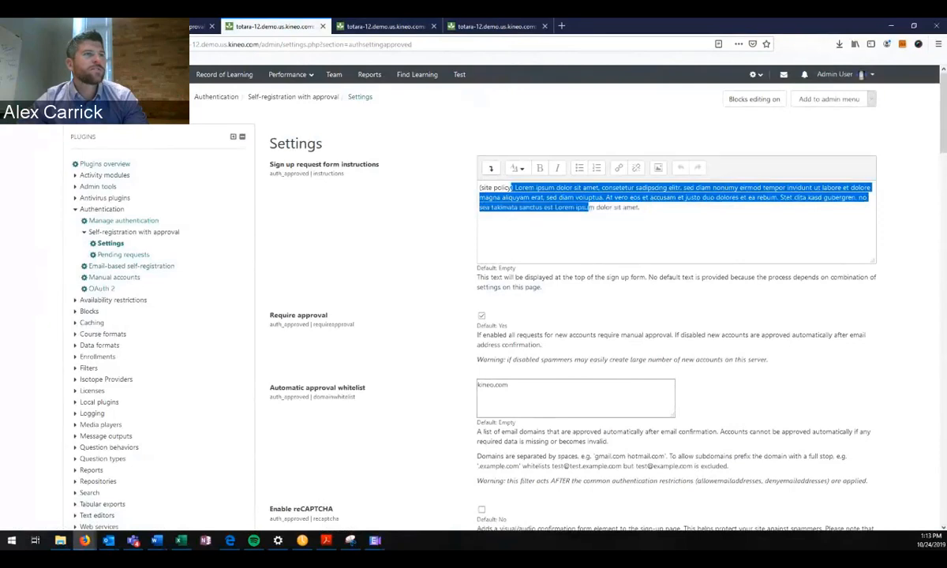
key("ctrl+a")
left_click(601, 194)
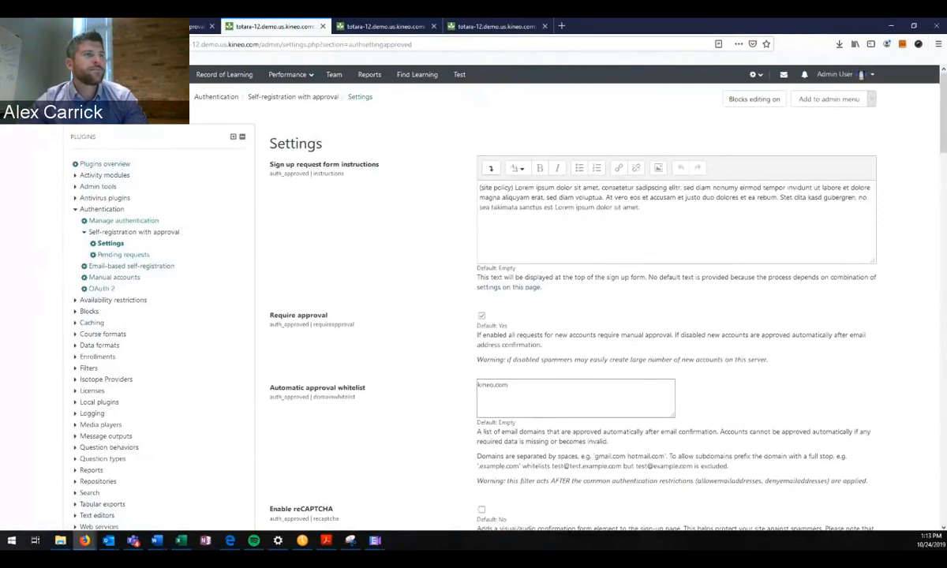
scroll(919, 229, "down", 5)
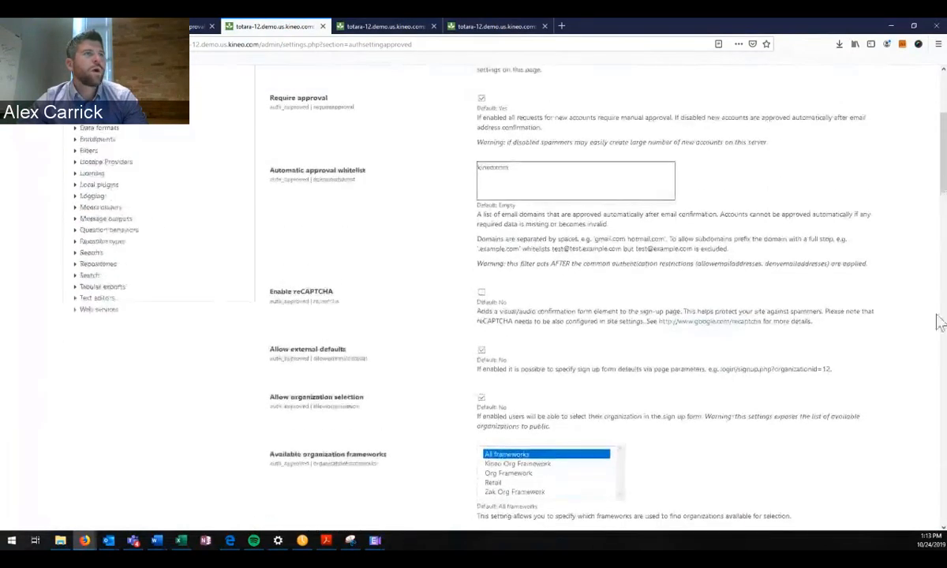
scroll(939, 324, "up", 1)
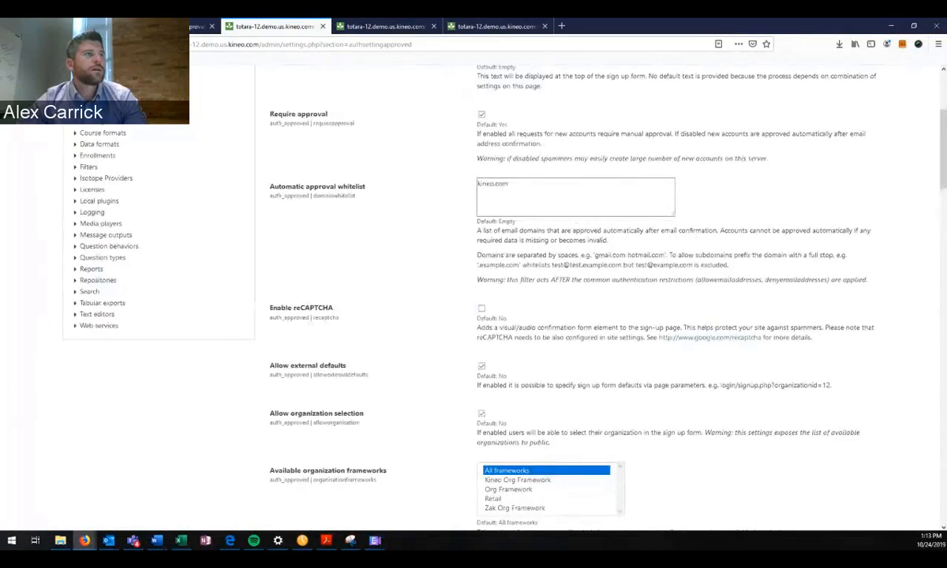
scroll(820, 205, "down", 3)
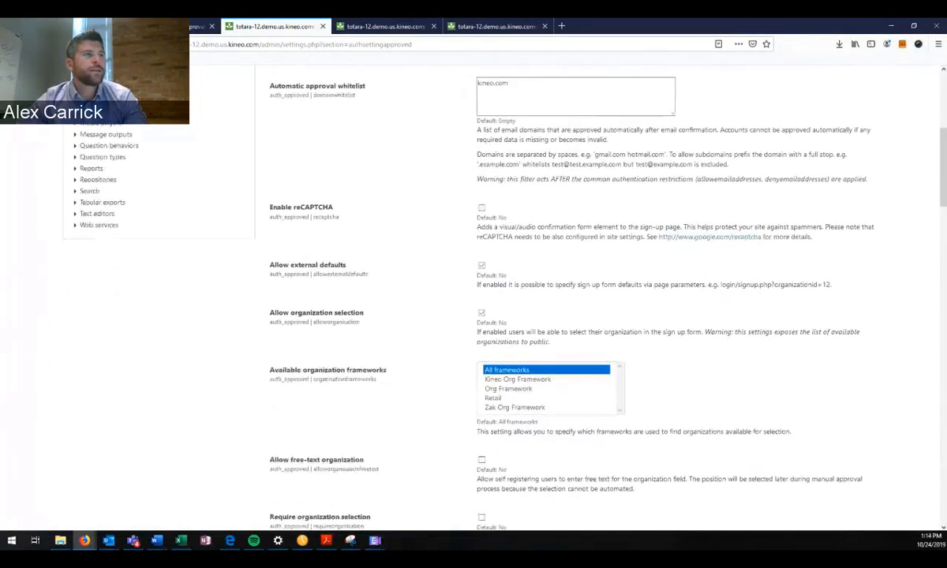
scroll(932, 421, "down", 10)
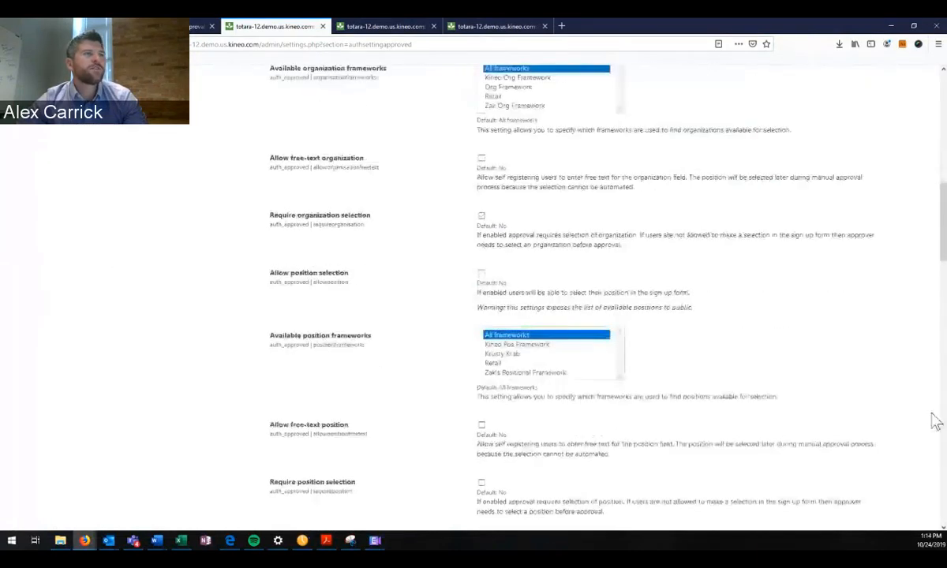
scroll(745, 417, "down", 10)
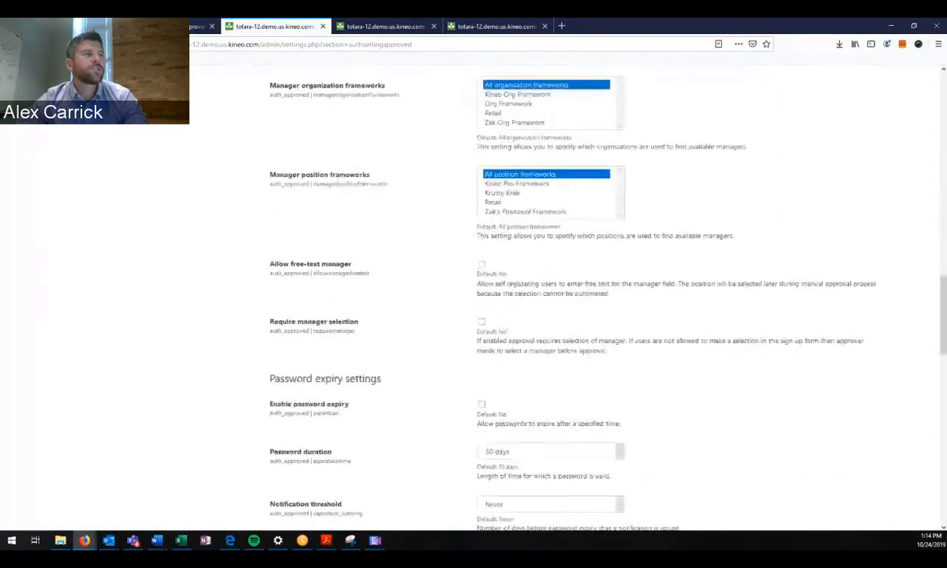
scroll(631, 502, "down", 7)
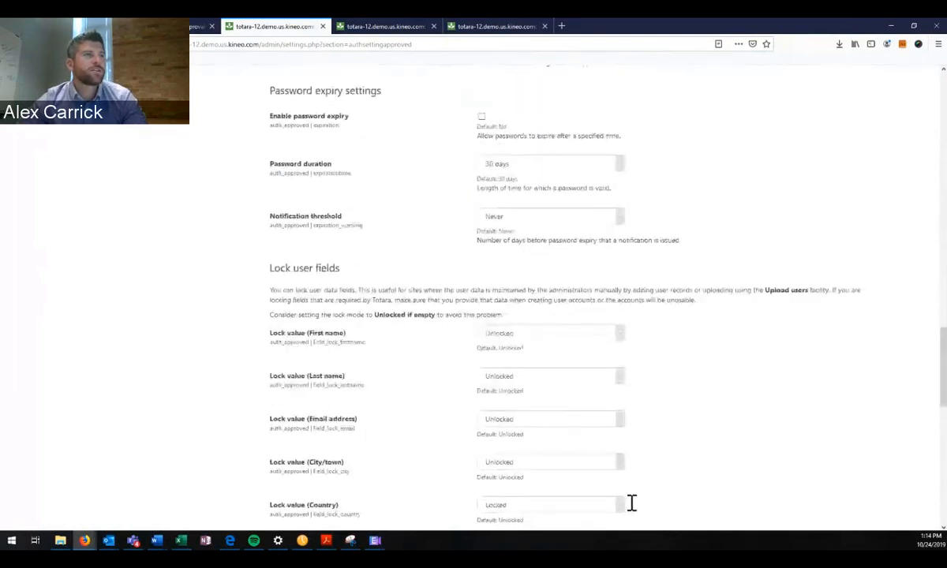
scroll(632, 503, "up", 10)
scroll(568, 300, "up", 15)
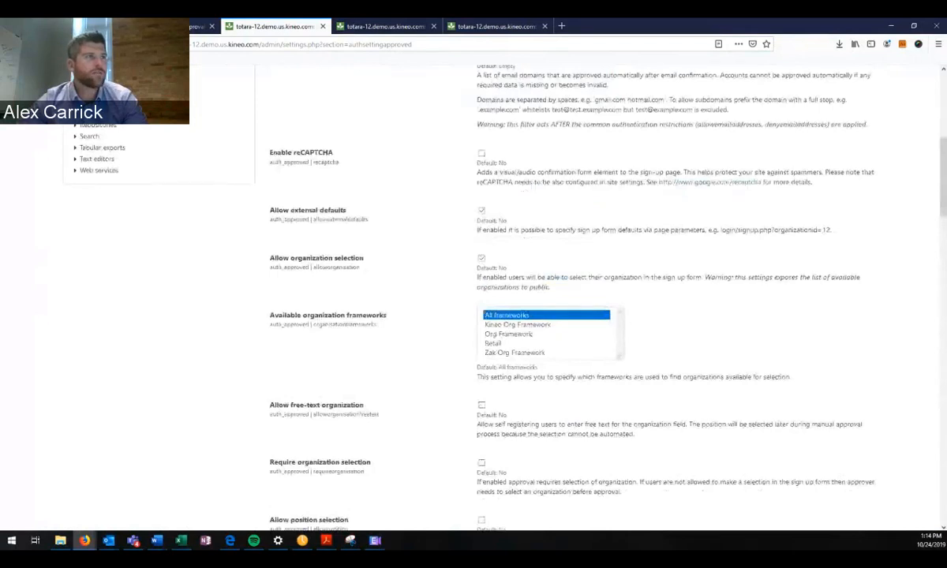
scroll(569, 300, "up", 8)
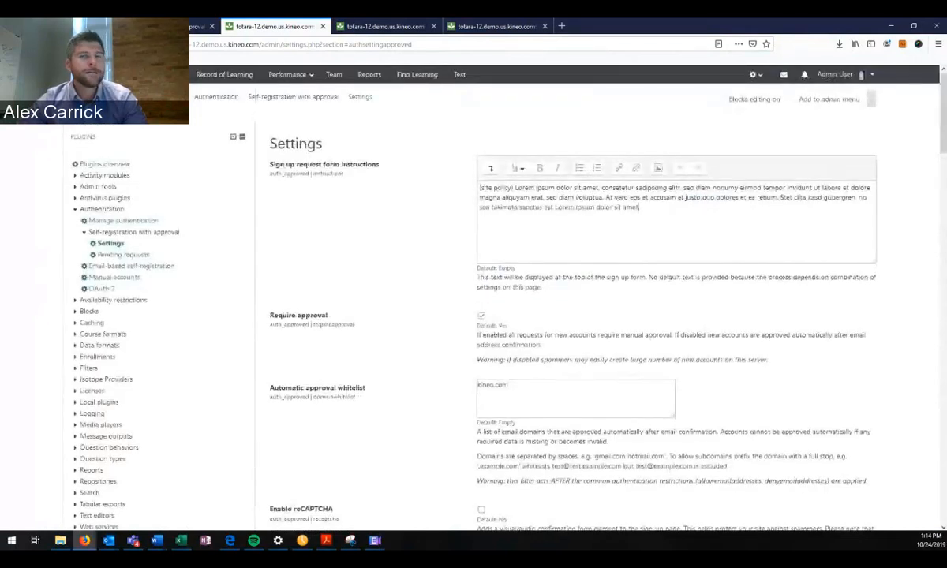
scroll(699, 523, "down", 3)
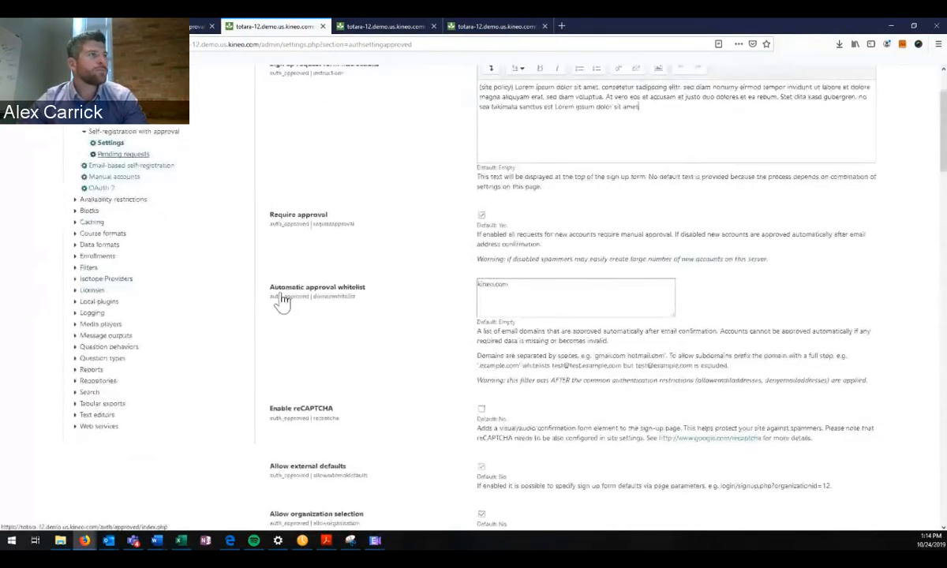
Open Pending requests under Self-registration with approval in the Plugins navigation tree.
left_click(123, 154)
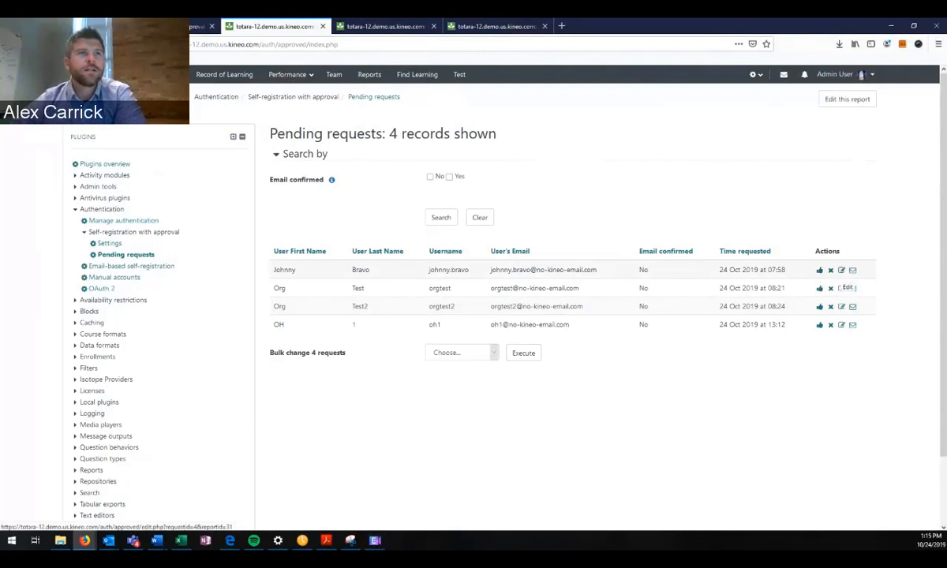
left_click(842, 289)
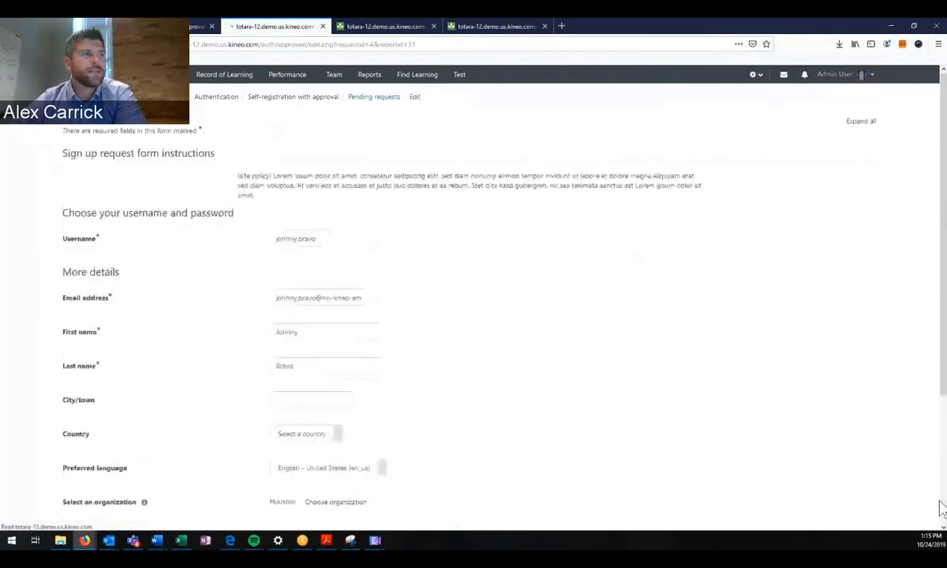
scroll(753, 384, "down", 2)
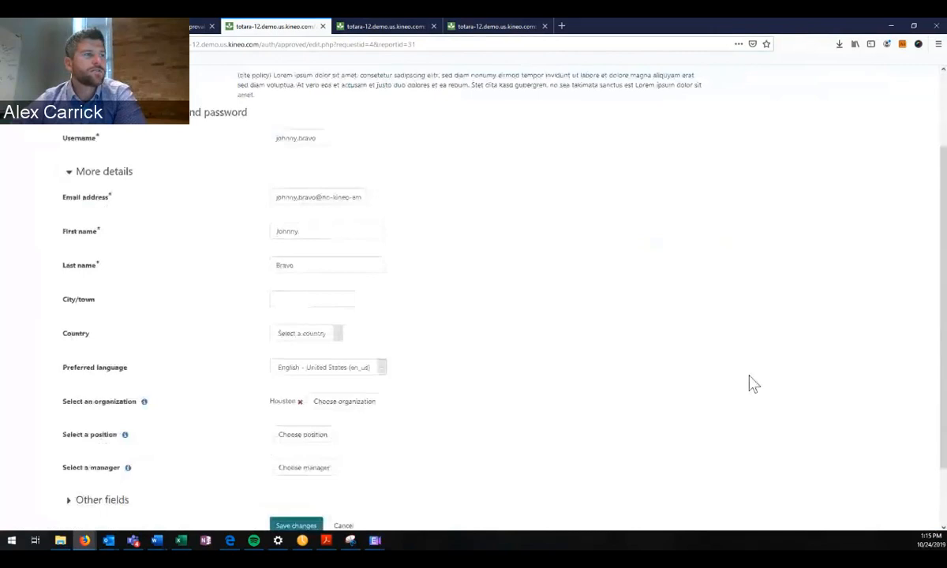
scroll(895, 377, "down", 1)
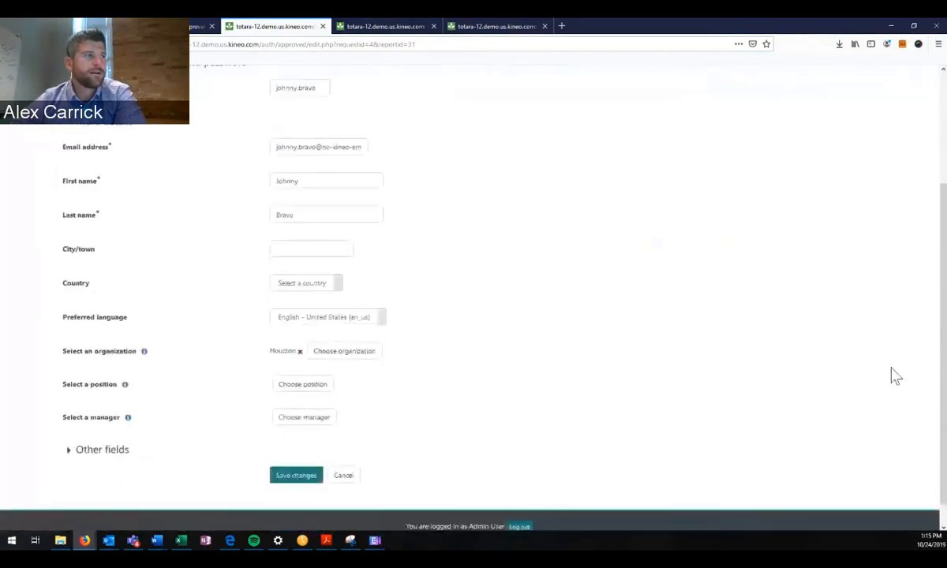
scroll(895, 377, "up", 3)
scroll(555, 404, "down", 3)
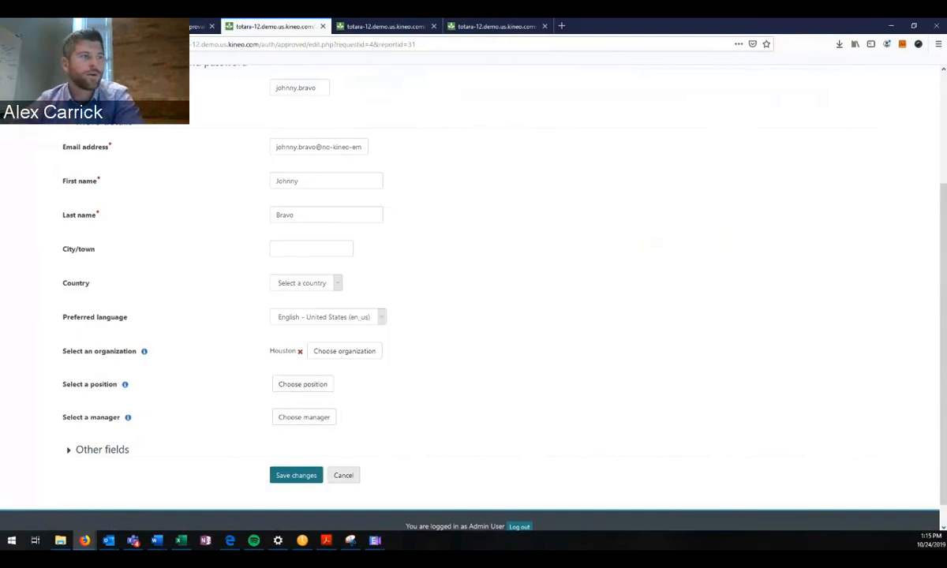
left_click(343, 475)
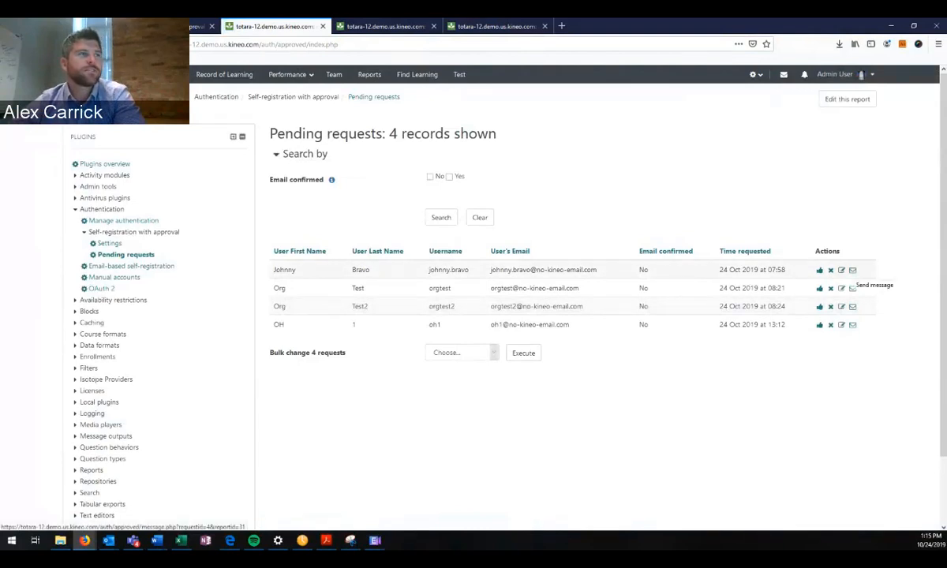
left_click(853, 288)
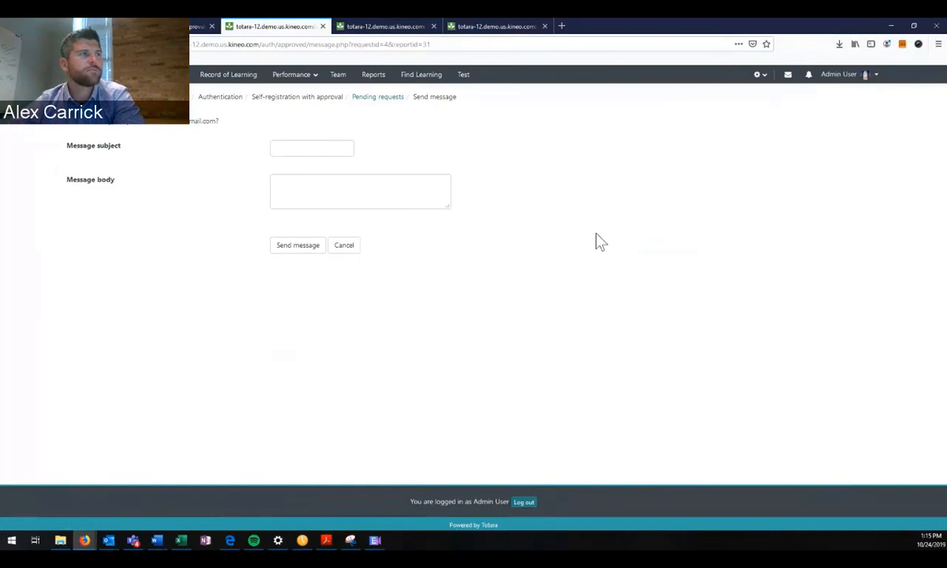
left_click(344, 245)
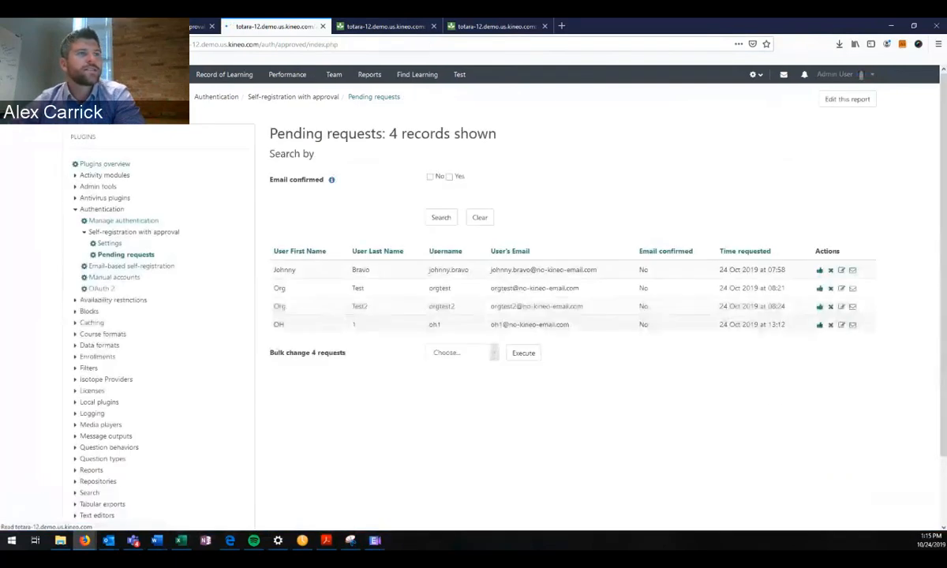
scroll(573, 316, "down", 2)
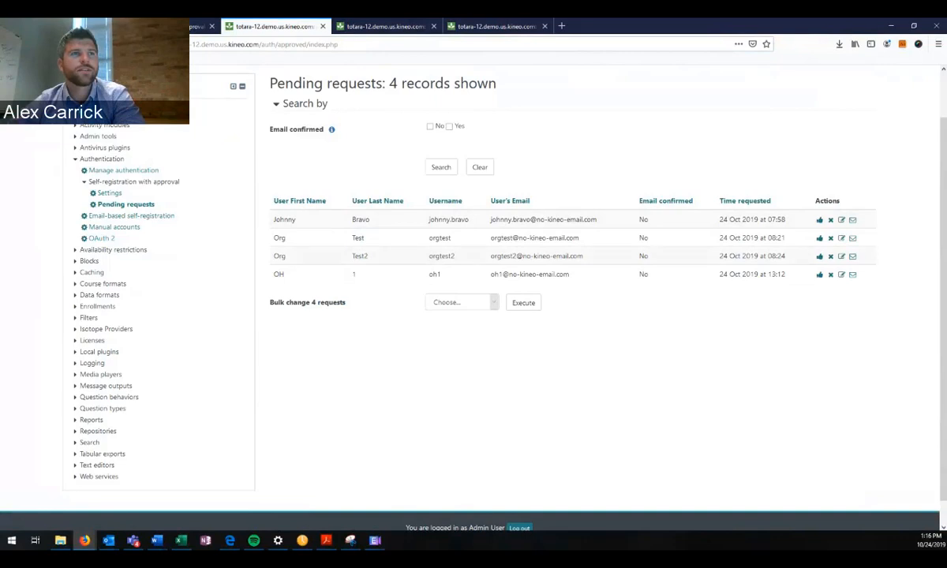
left_click(462, 302)
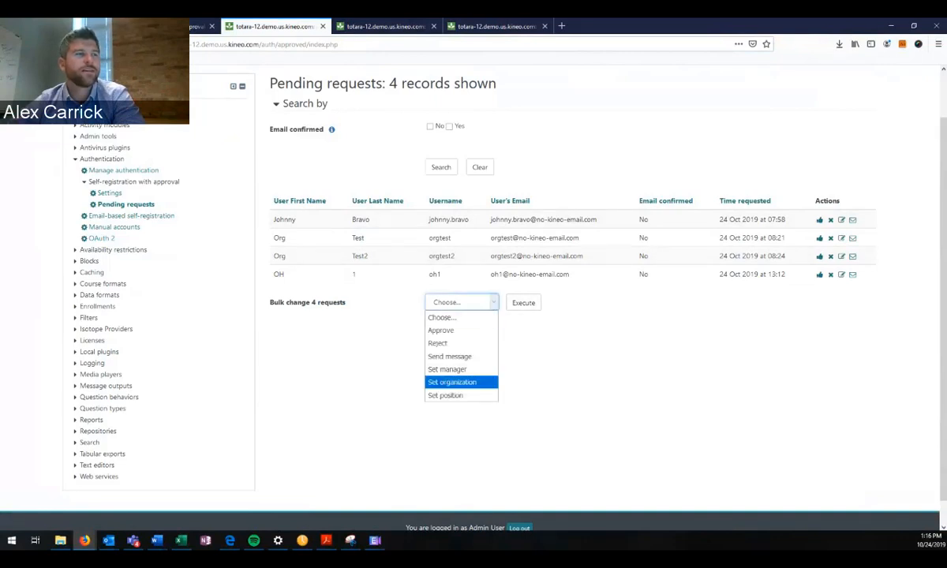
key("Down")
key("Down")
key("Down")
key("Down")
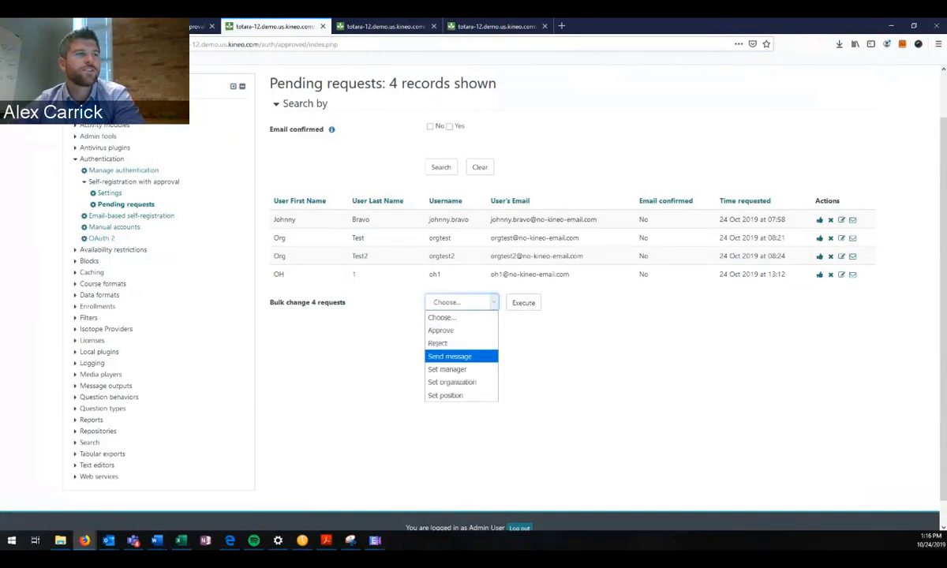
key("Up")
key("Down")
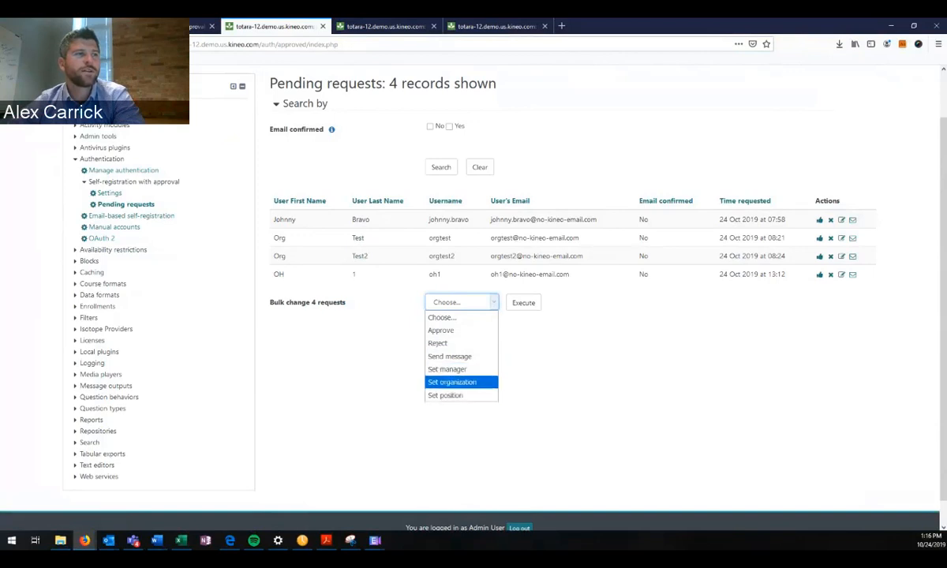
key("Down")
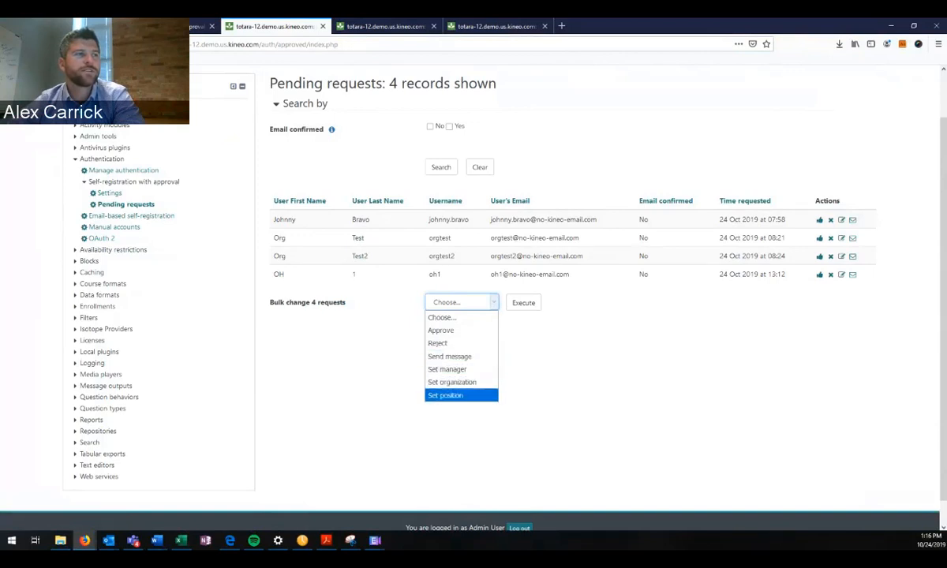
key("Up")
key("Escape")
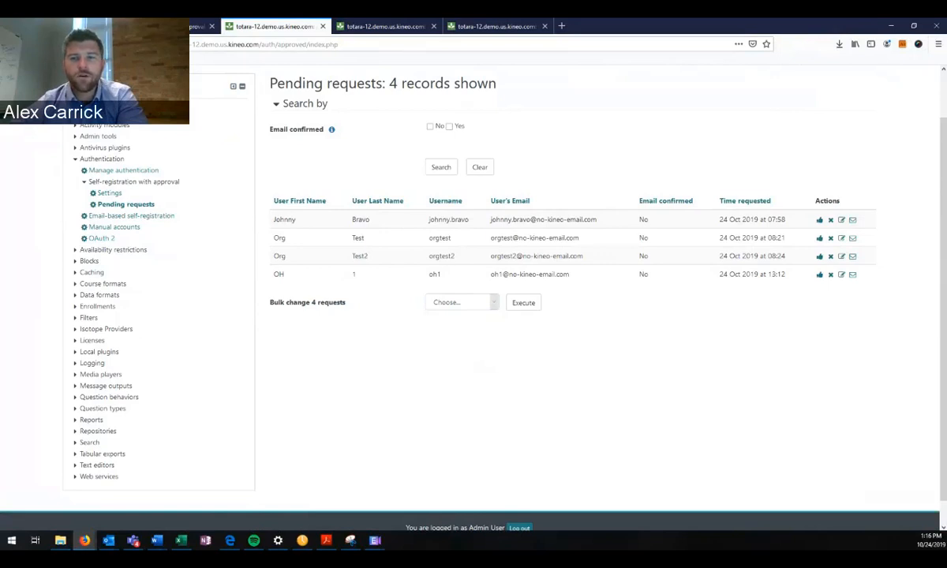
key("alt+Tab")
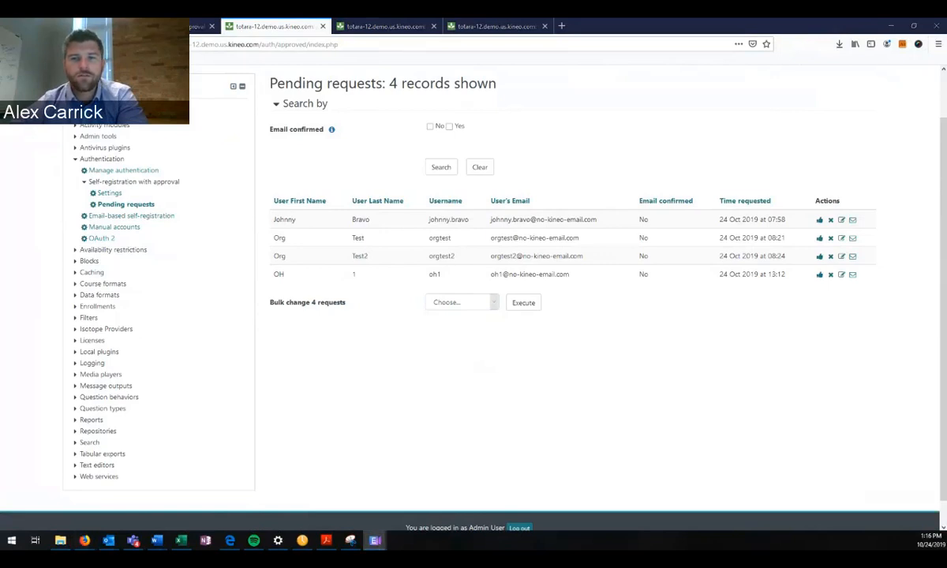